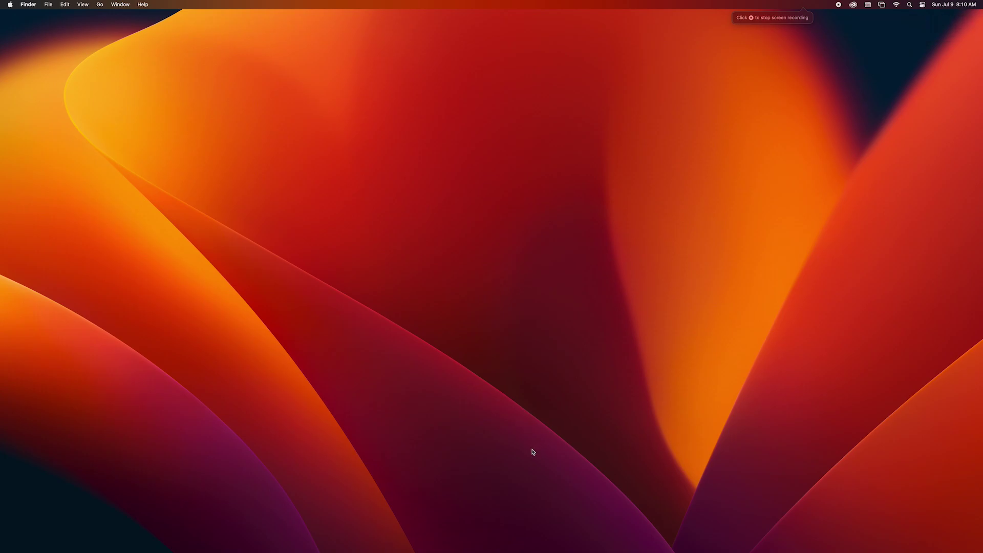
Launch Safari from the Dock to get a blank start page
mouse_move(506, 542)
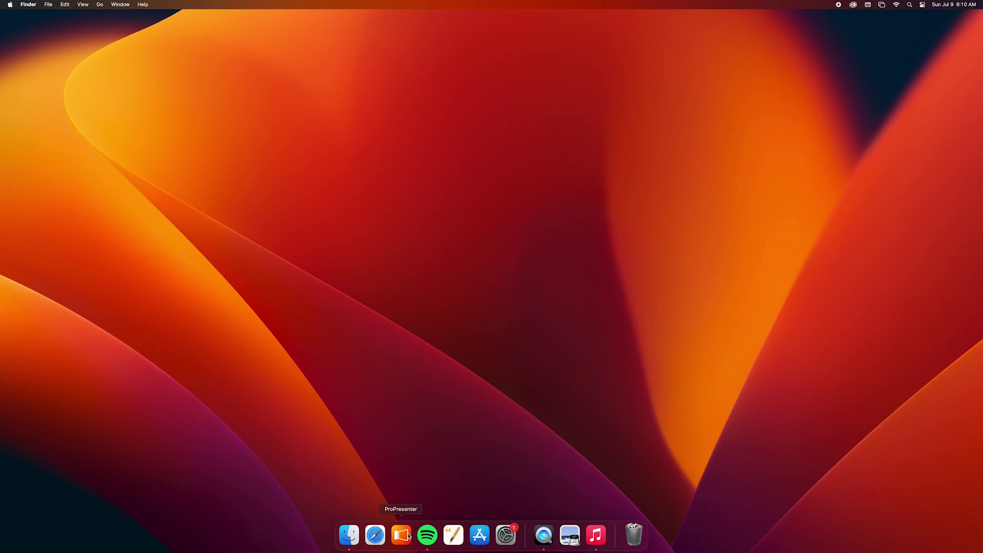
click(375, 535)
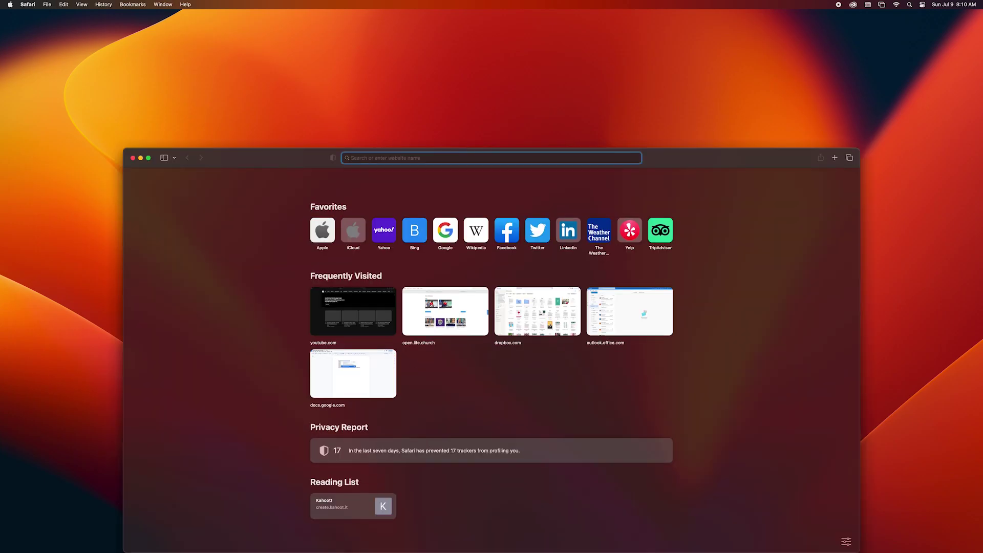
Load open.life.church and scroll down to the site footer
text(open)
key(Return)
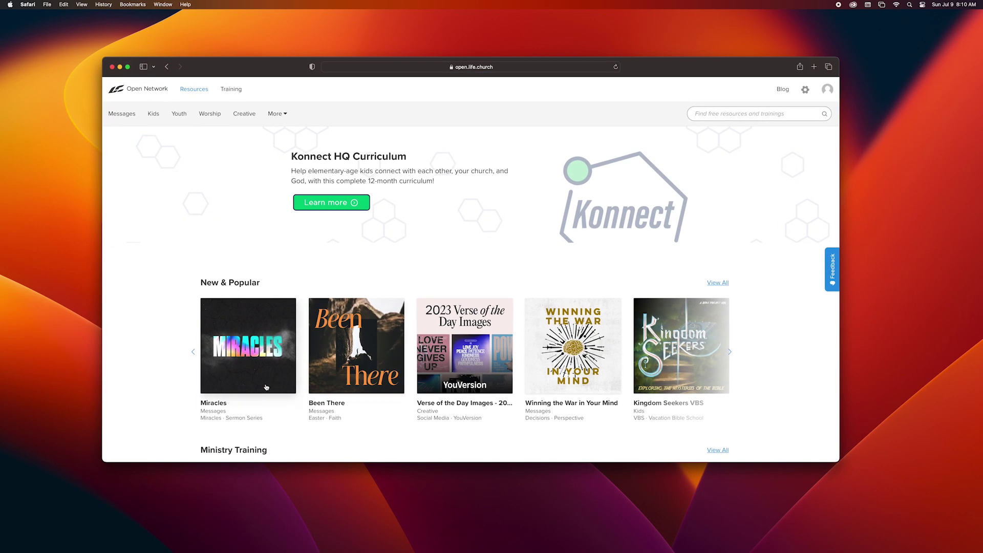
scroll(265, 387, down, 5)
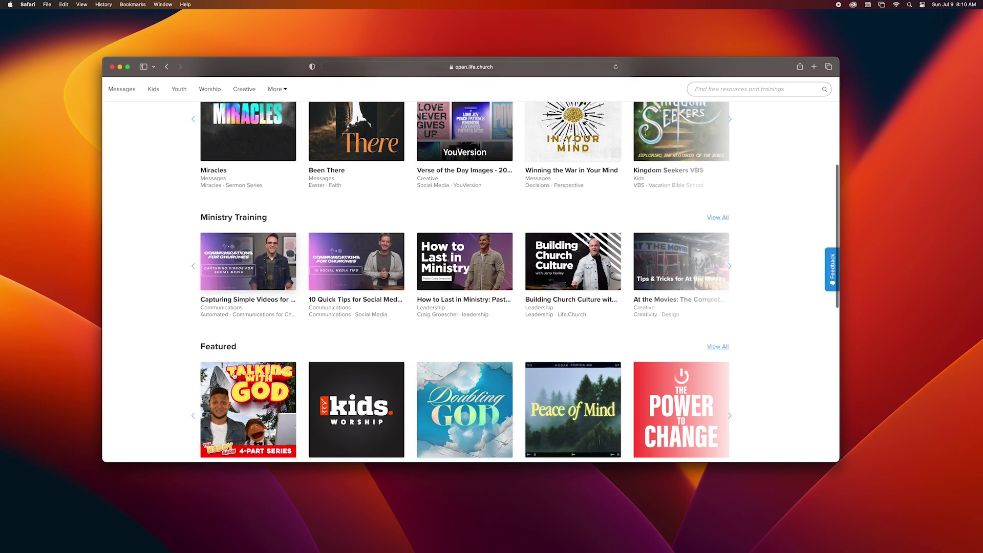
scroll(234, 375, down, 1)
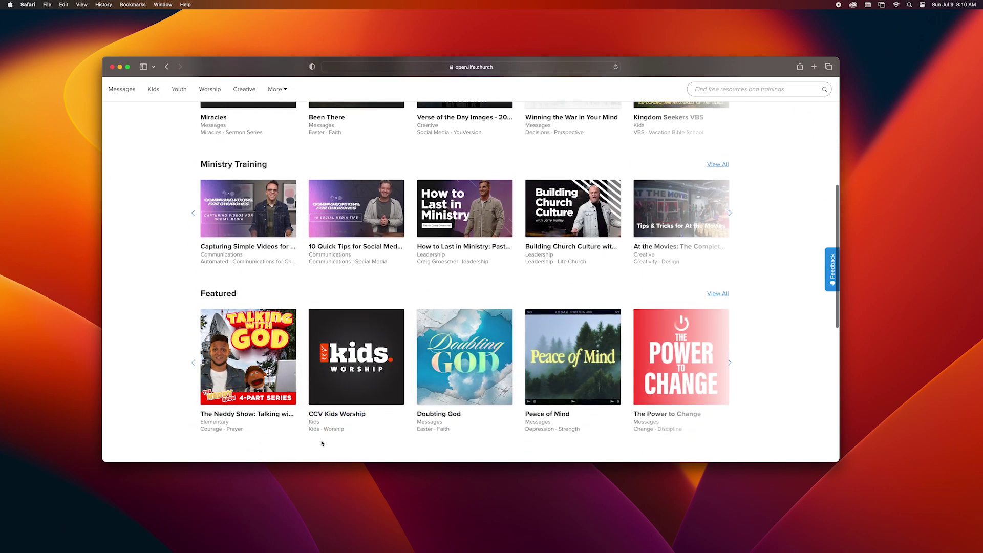
scroll(317, 440, down, 10)
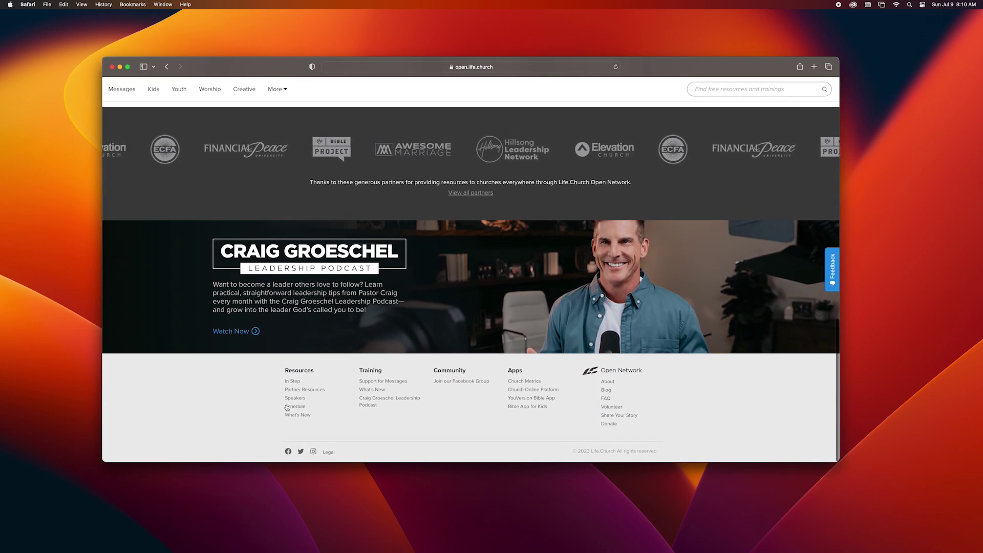
Open Part 1 of Faith - Konnect HQ, Unit 19 from the Elementary In Step schedule
click(290, 407)
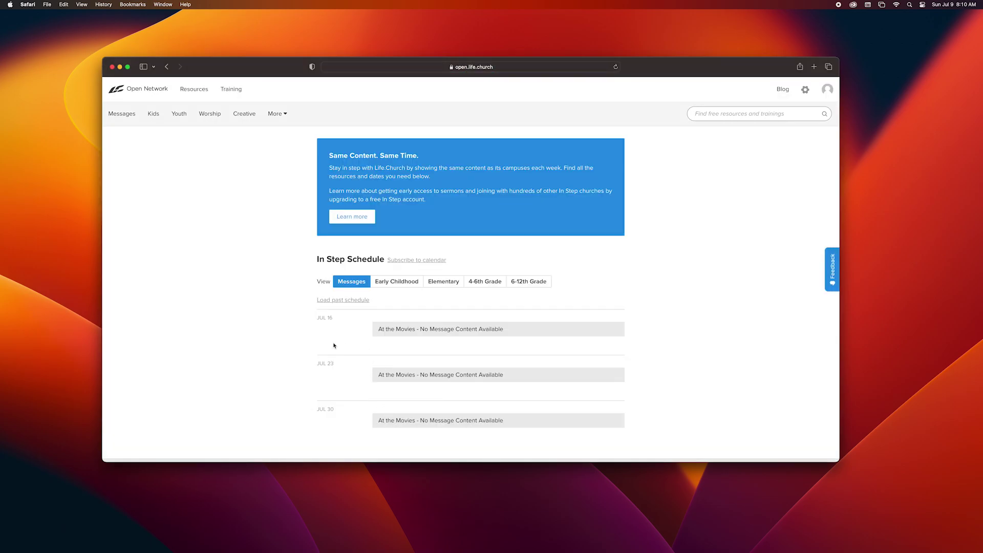
click(434, 282)
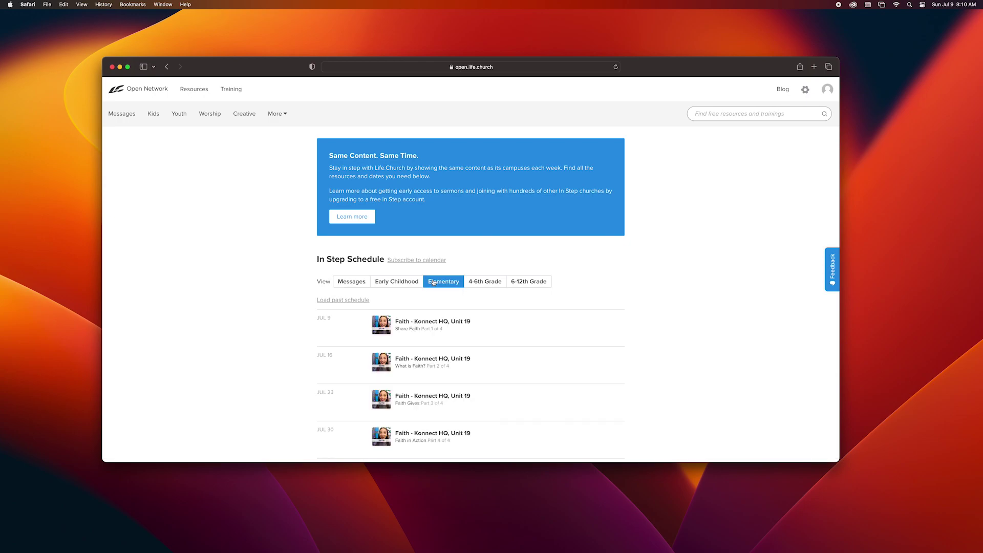
click(419, 323)
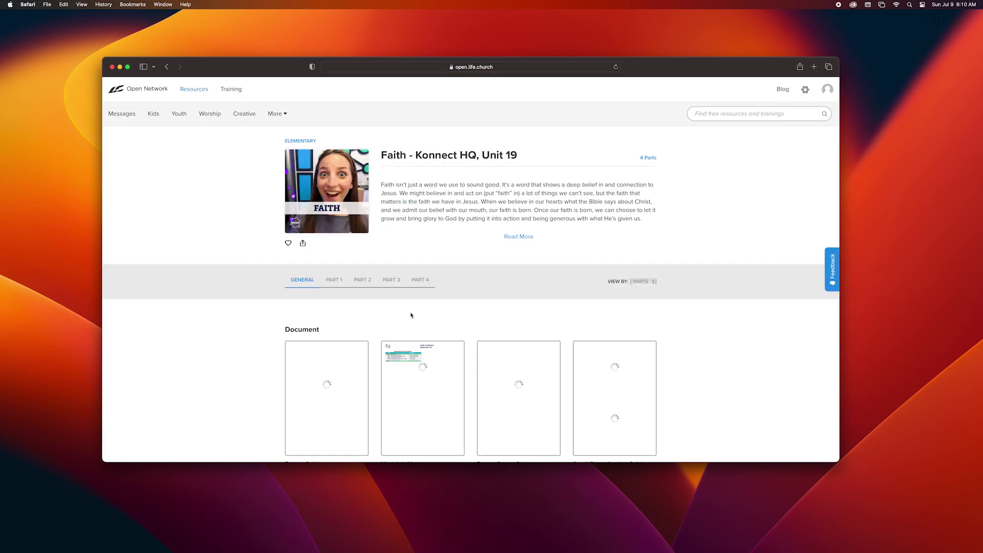
click(339, 281)
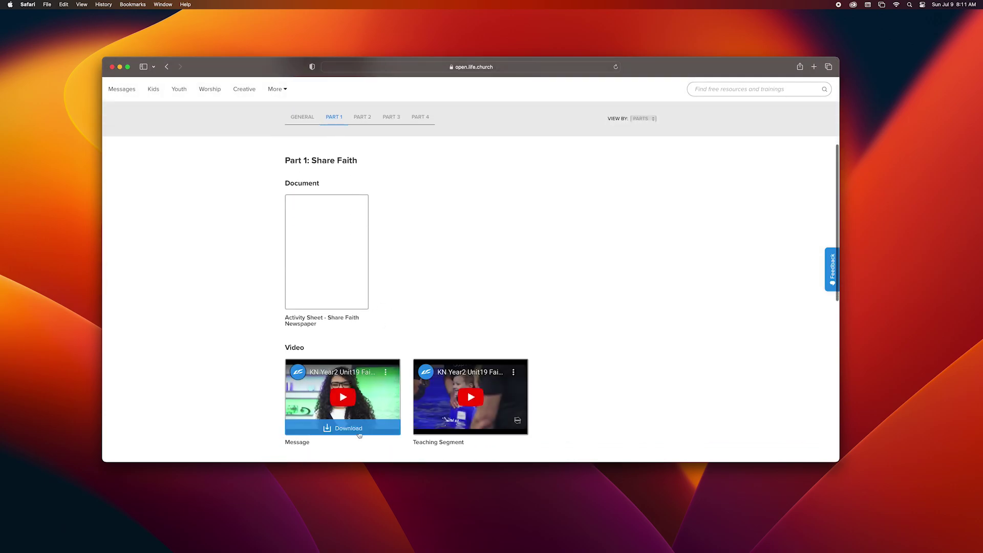
Download the Part 1 Message video as an MP4
right_click(332, 433)
click(332, 433)
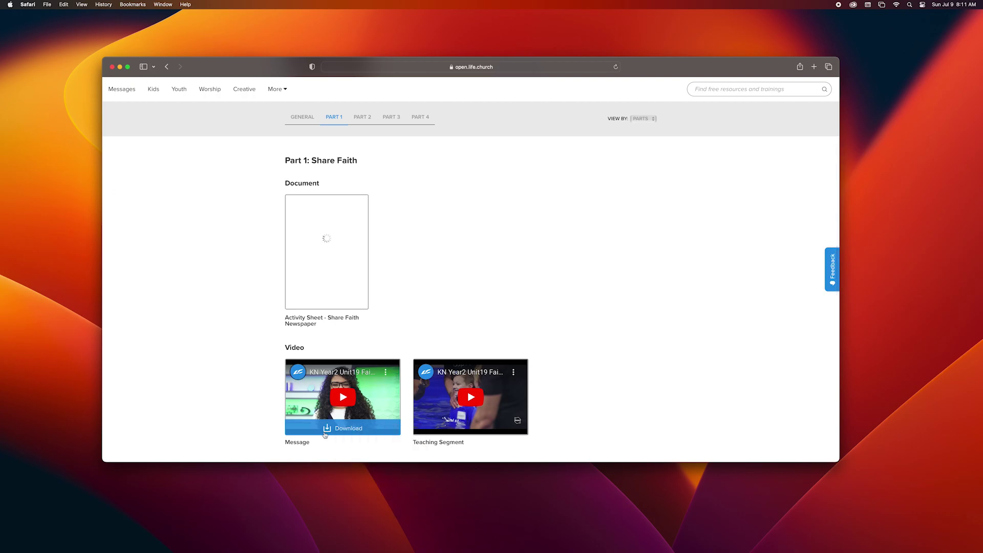
click(330, 429)
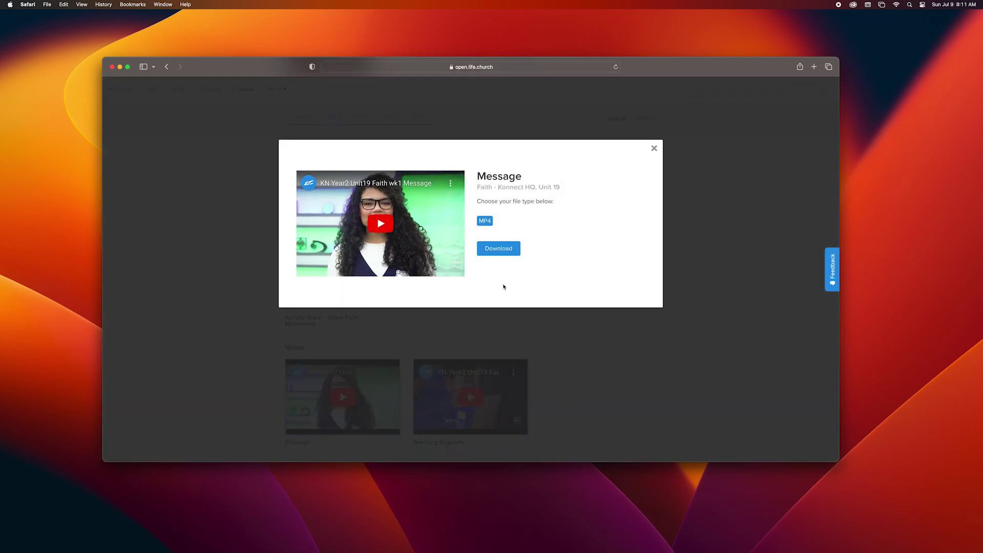
click(498, 249)
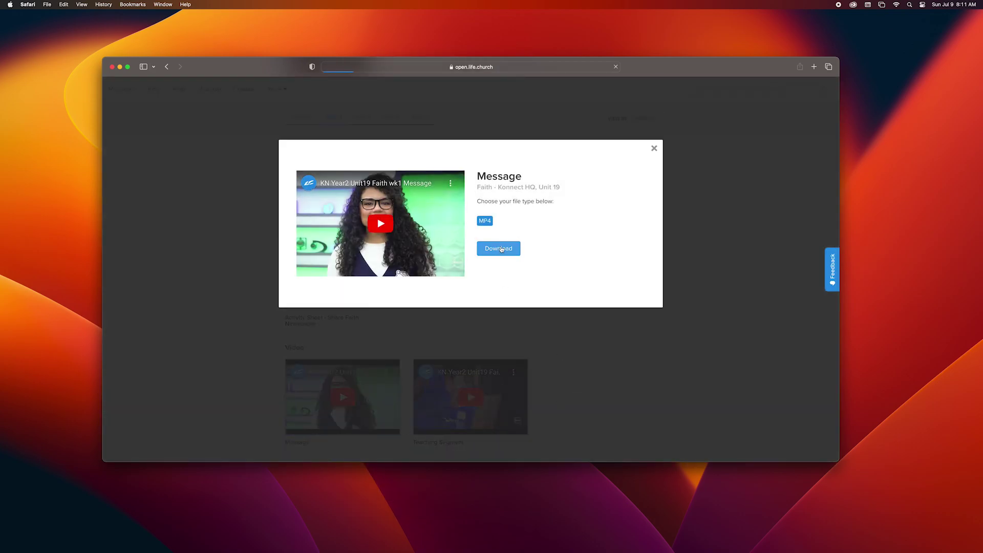
click(477, 423)
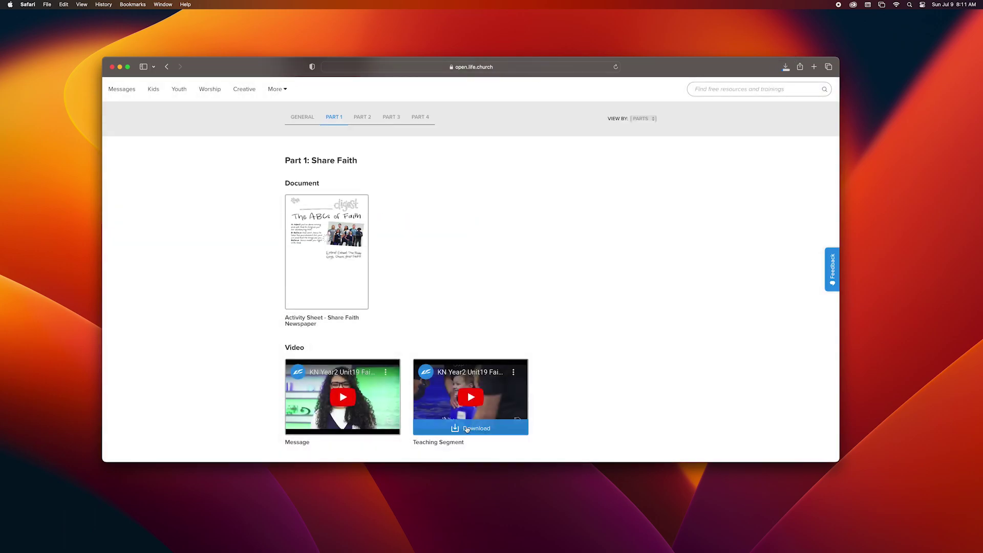
Download the Part 1 Teaching Segment video as an MP4
click(467, 429)
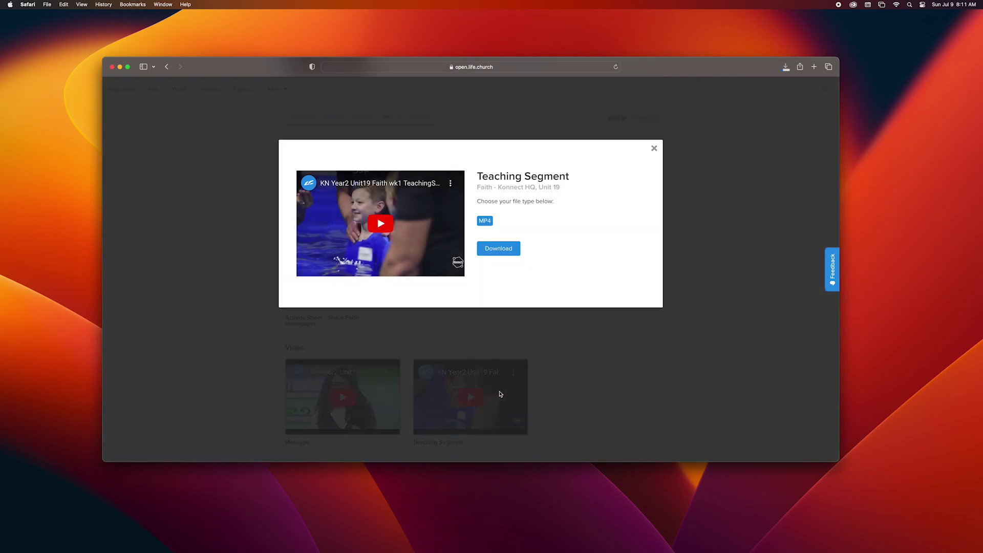
click(511, 248)
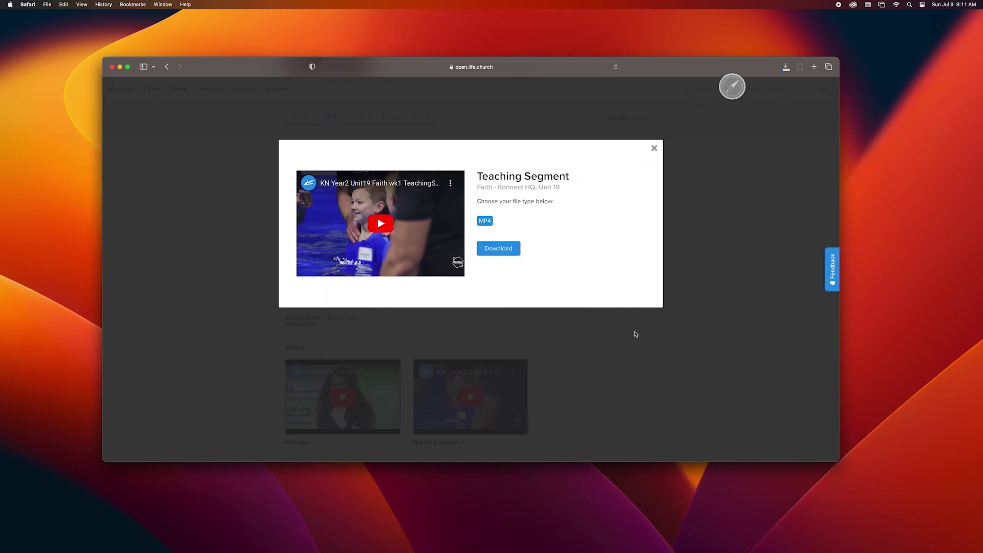
click(635, 364)
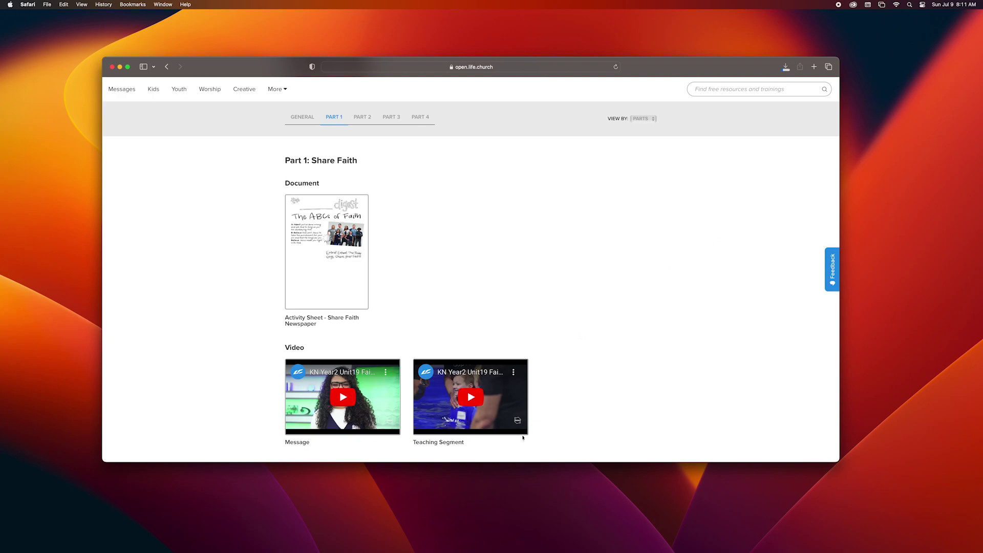
mouse_move(472, 543)
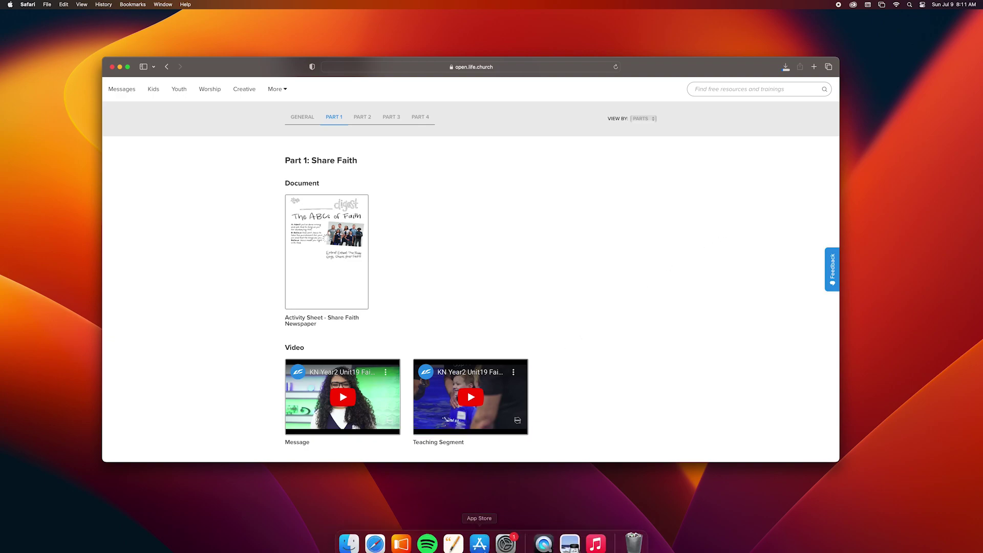
Open the KPort Sunday presentation in ProPresenter and shift its window to the left
click(407, 544)
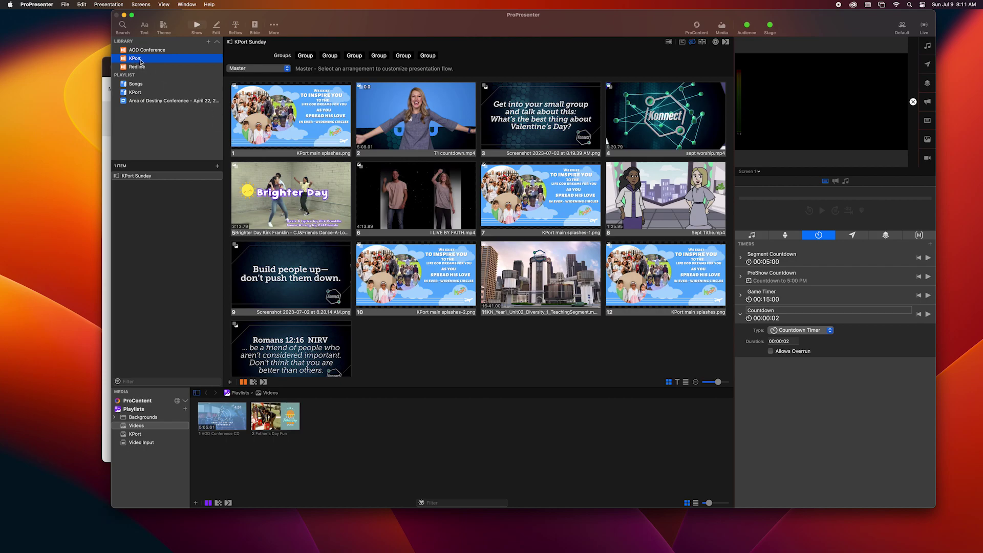
click(150, 177)
drag(815, 23, 696, 24)
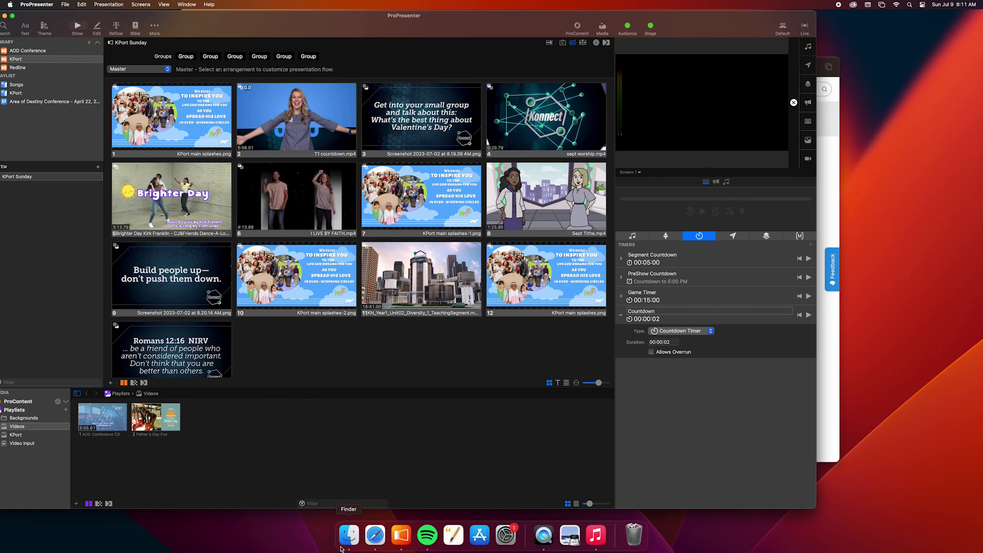
click(348, 534)
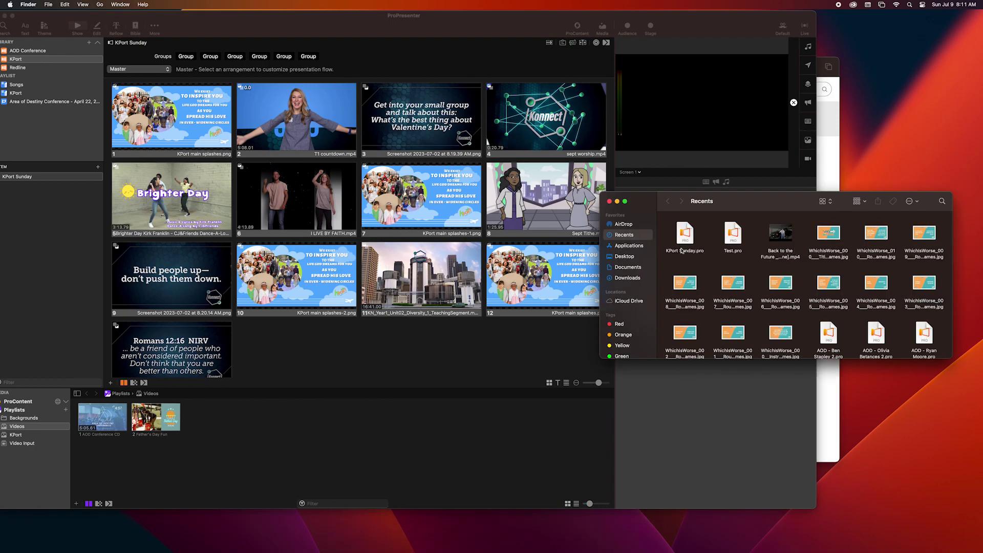
Browse to Documents > KPort Files > KPort Pro Presenter in Finder to list its MP4 clips
click(634, 268)
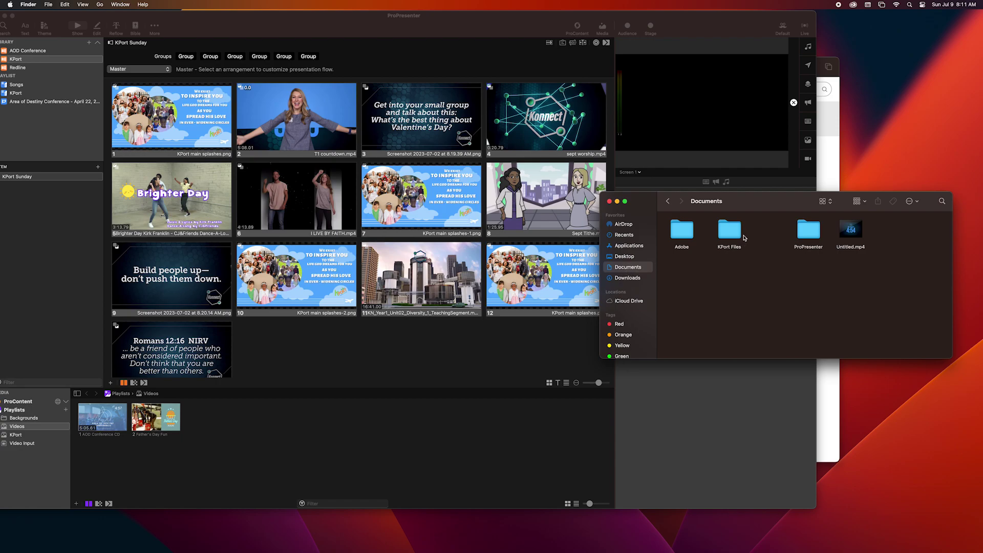
double_click(741, 237)
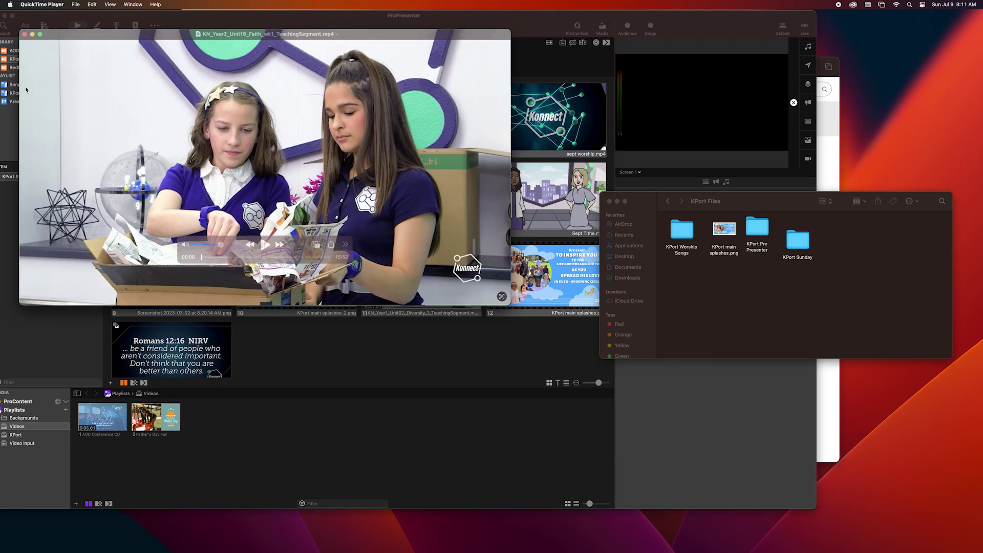
click(32, 35)
click(860, 246)
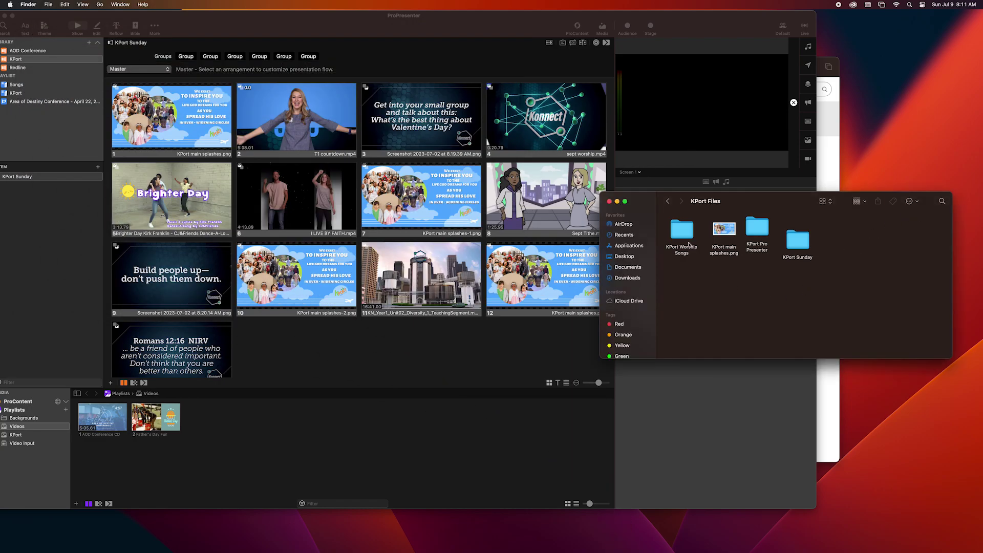
double_click(763, 233)
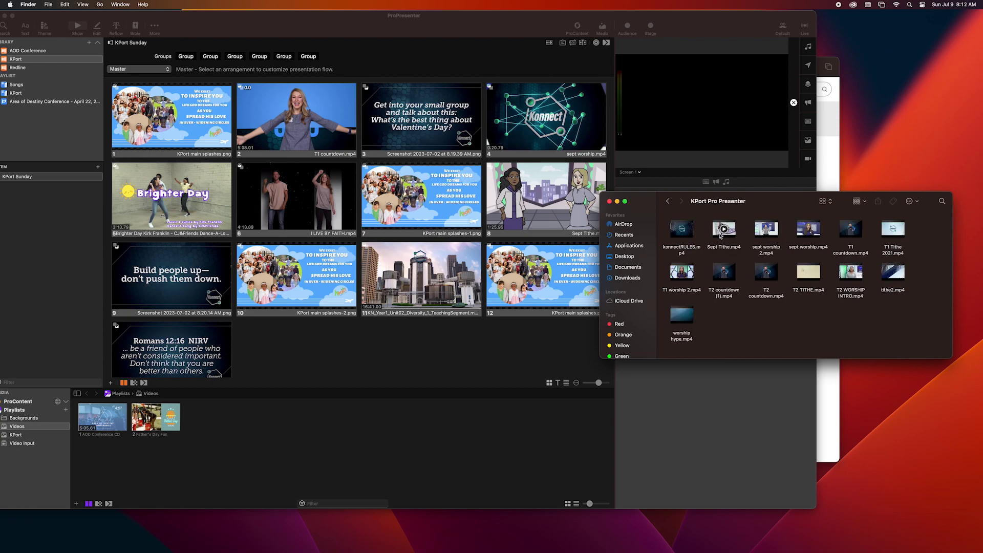
Put T1 Tithe 2021.mp4 on slide 8, writing over the copy already in media assets
drag(763, 202, 785, 209)
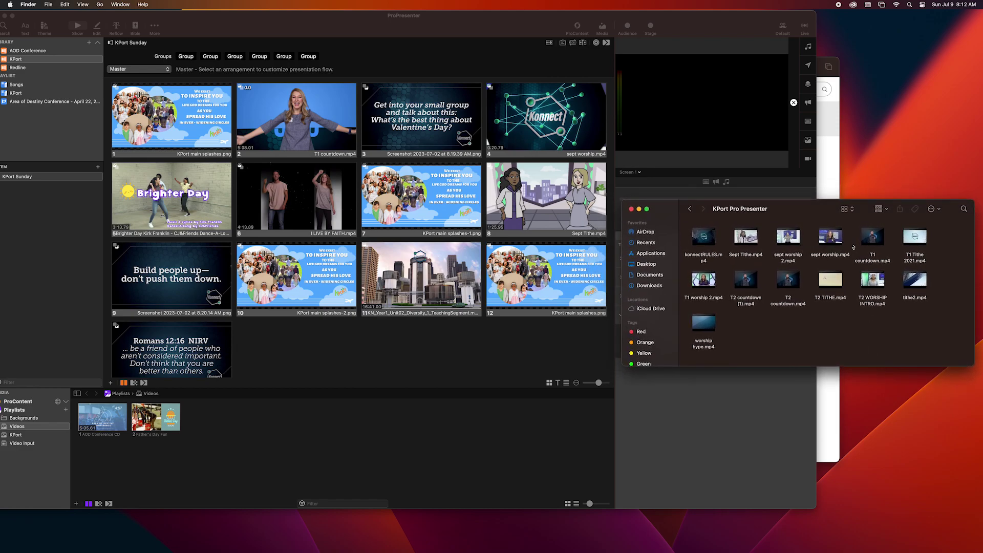
drag(921, 241, 552, 200)
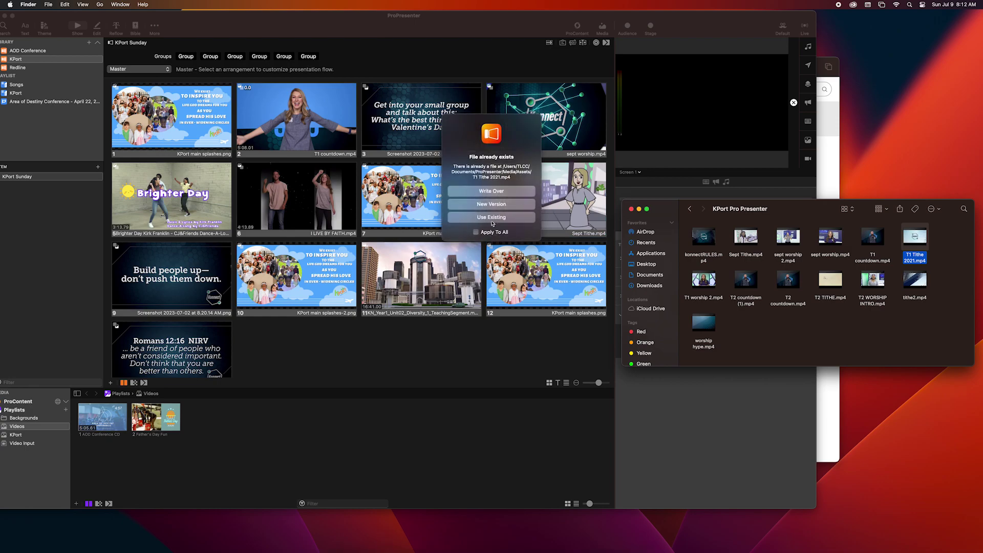
click(501, 191)
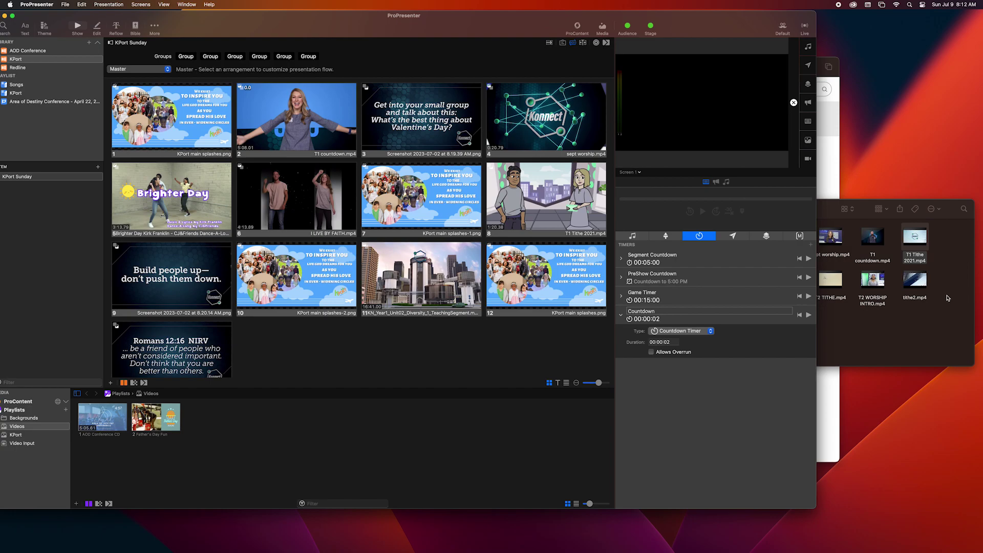
click(948, 297)
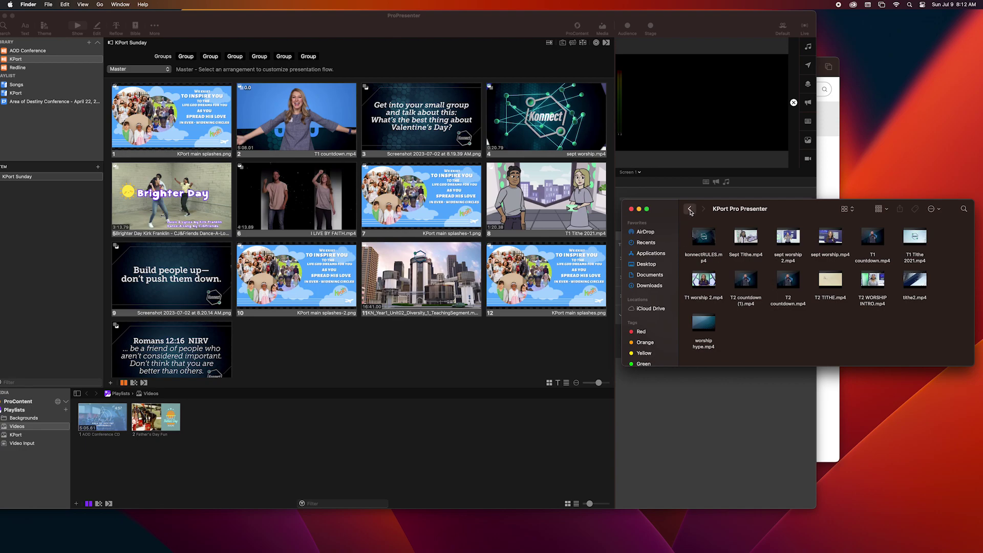
click(690, 210)
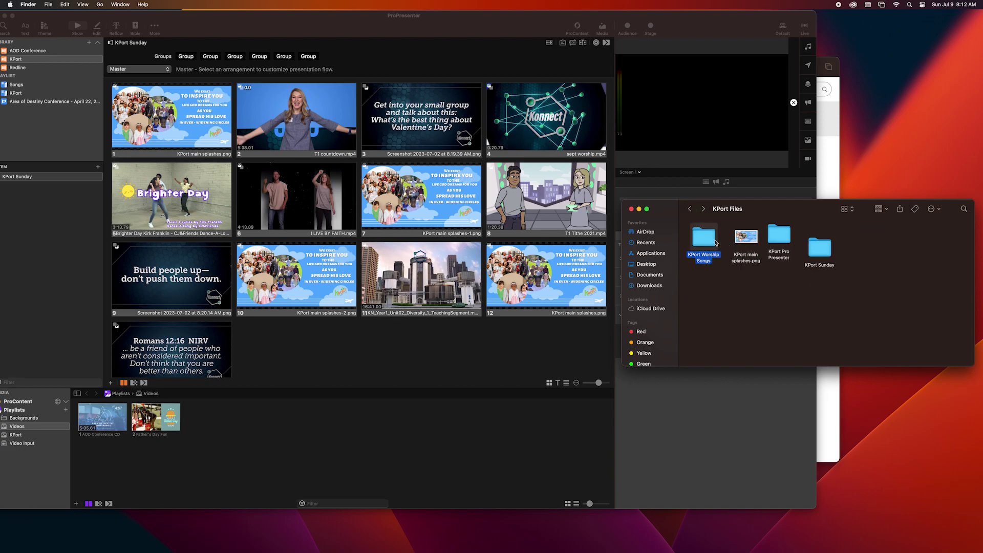
Set slide 5 to Alive.mp4 from the KPort Worship Songs folder
double_click(709, 241)
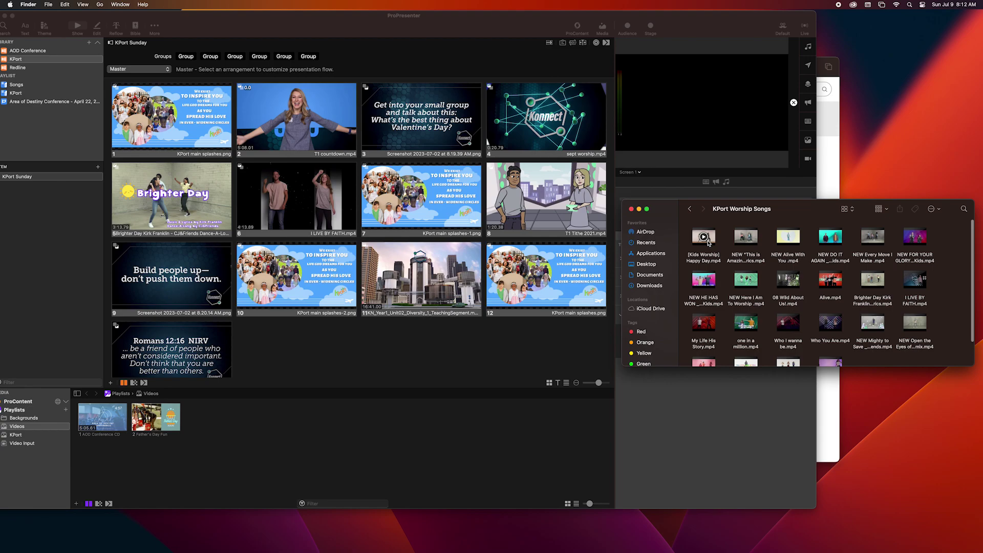
drag(709, 243, 172, 197)
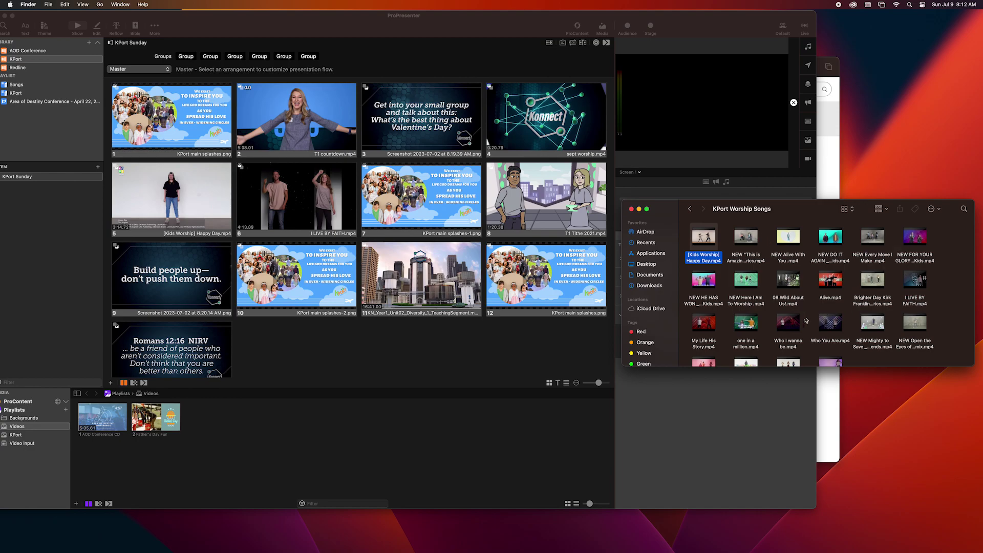
mouse_move(795, 325)
mouse_move(750, 332)
mouse_move(835, 285)
drag(839, 286, 224, 199)
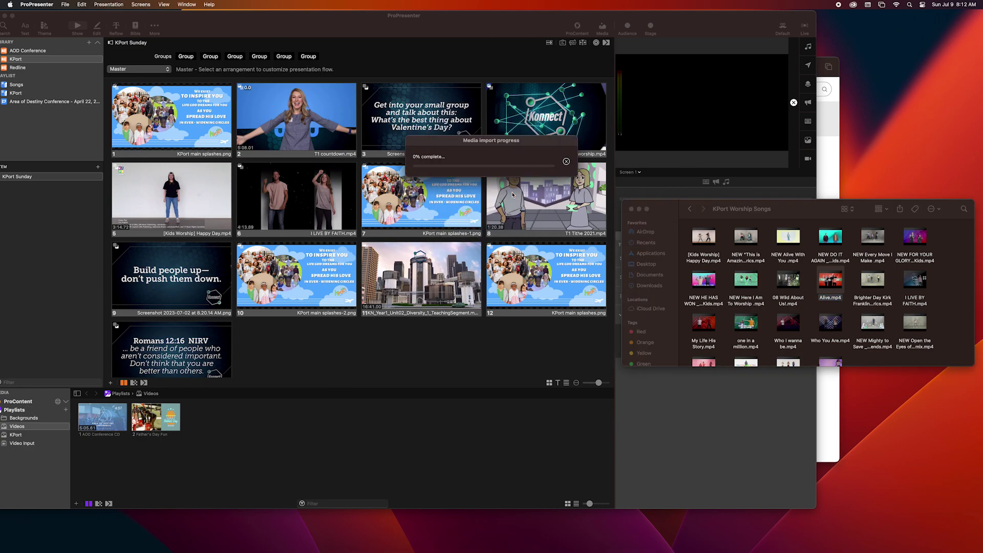
Replace slide 6's I LIVE BY FAITH with NEW Put God's Work First - .mp4, writing over the existing file
click(700, 244)
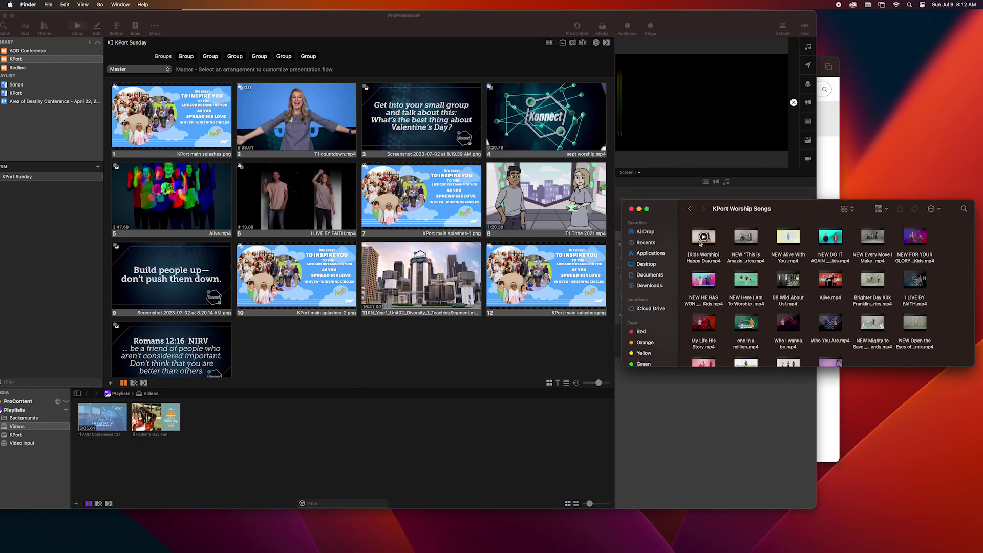
scroll(729, 256, down, 2)
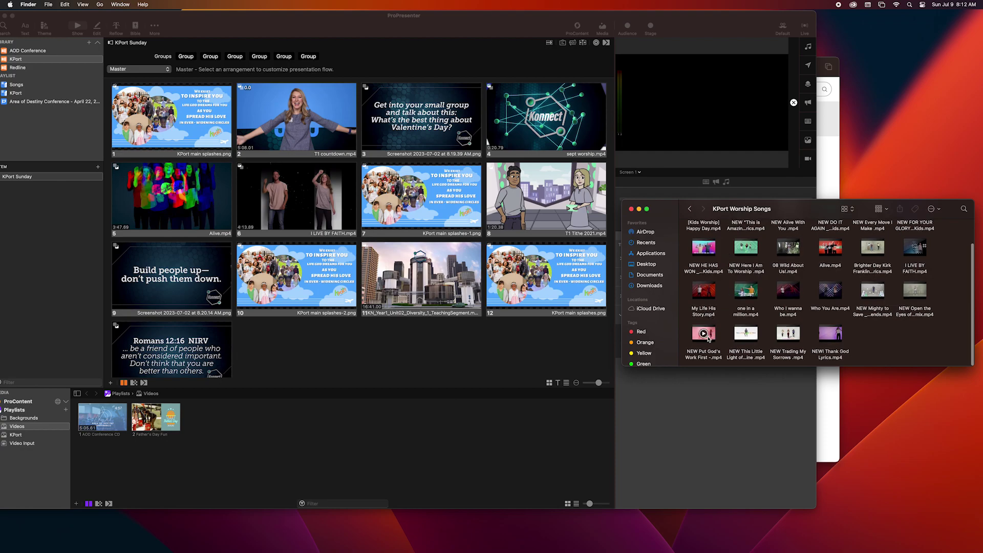
drag(708, 339, 297, 200)
click(480, 191)
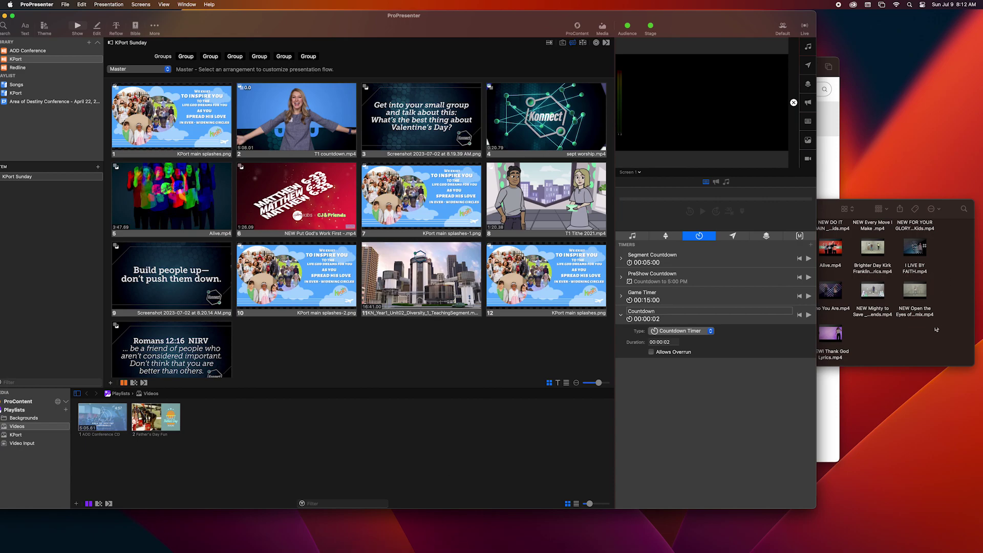
click(937, 330)
Put KN_Year2_Unit19_Faith_wk1_TeachingSegment.mp4 from Downloads onto slide 11
click(658, 287)
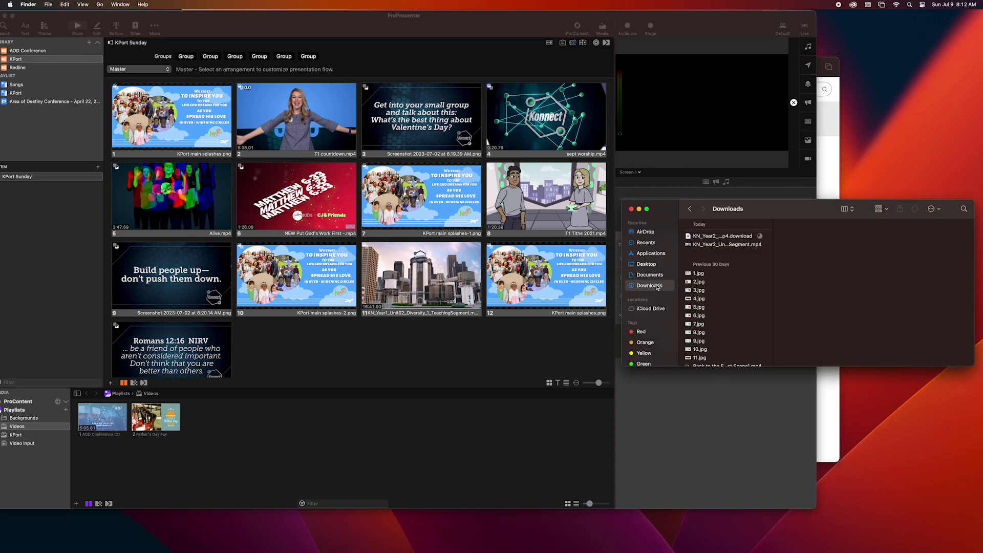
click(724, 245)
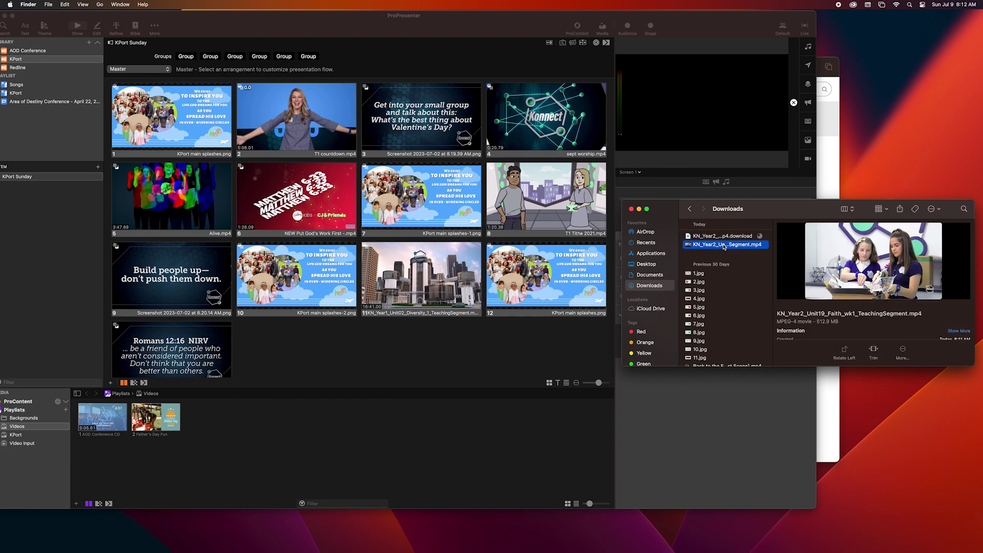
drag(724, 245, 425, 279)
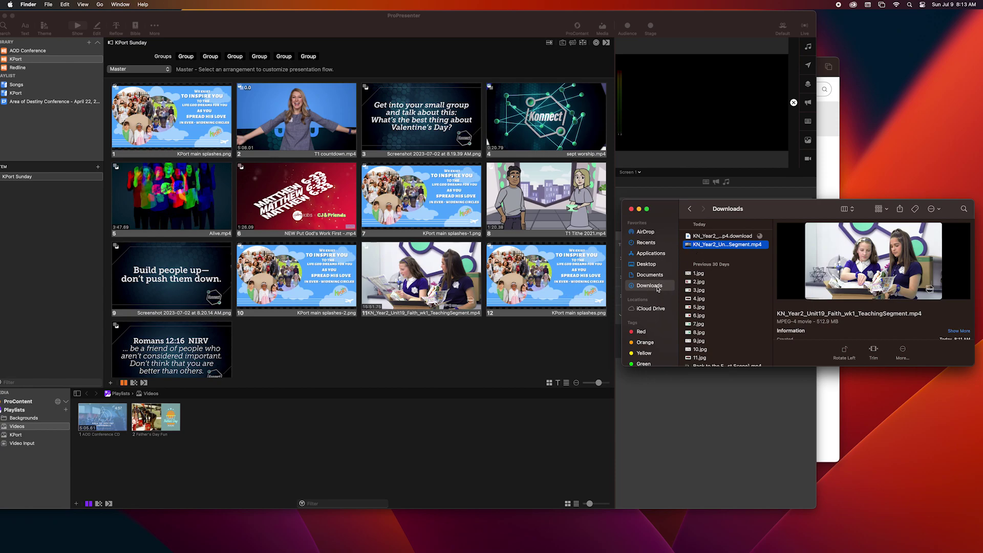
Replace slide 4's sept worship.mp4 with worship hype.mp4 from KPort Pro Presenter, writing over the existing file
click(654, 277)
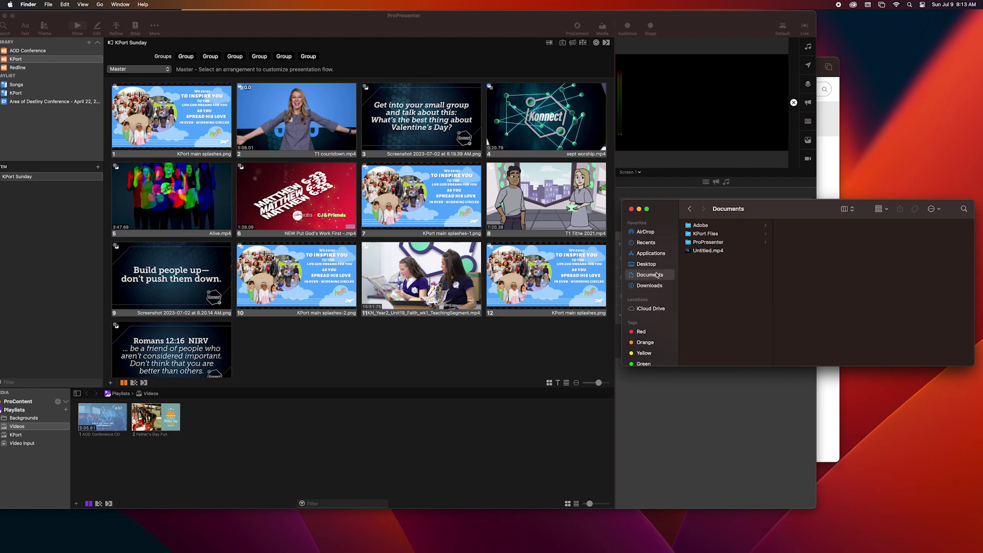
click(723, 234)
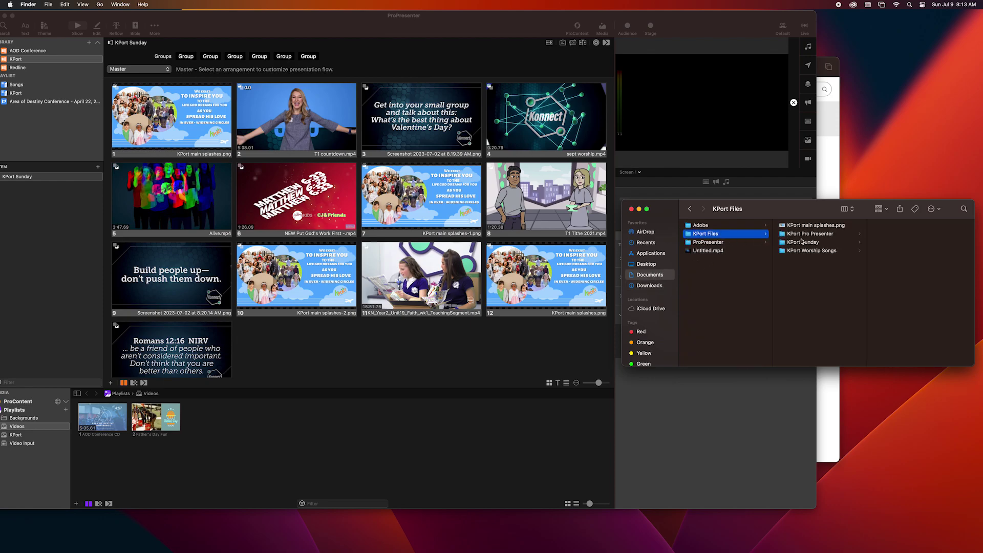
click(804, 236)
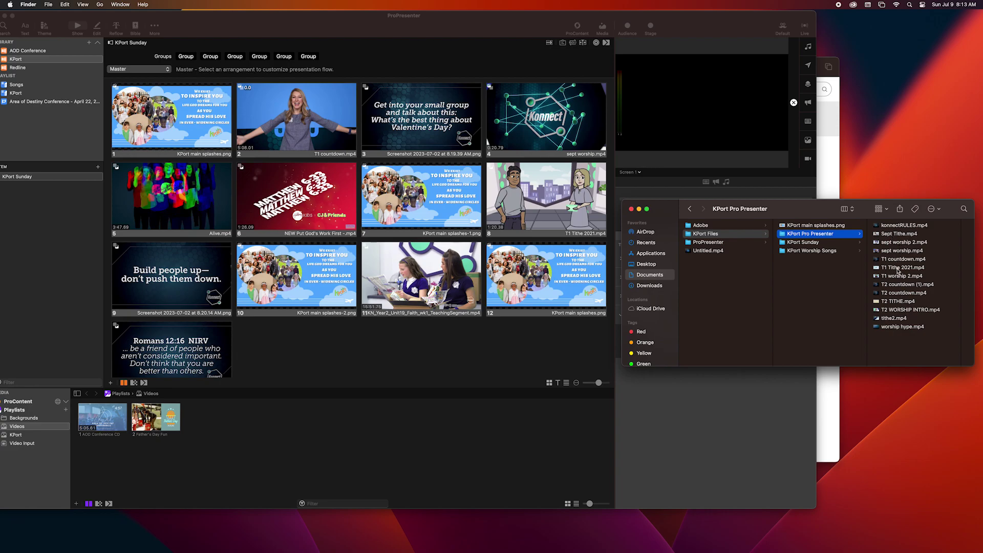
click(904, 327)
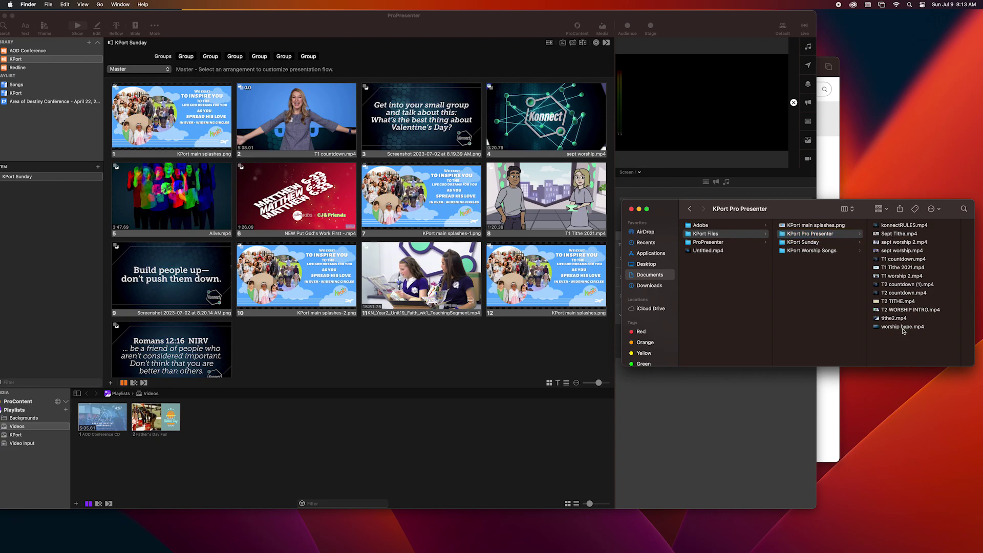
drag(821, 332, 507, 126)
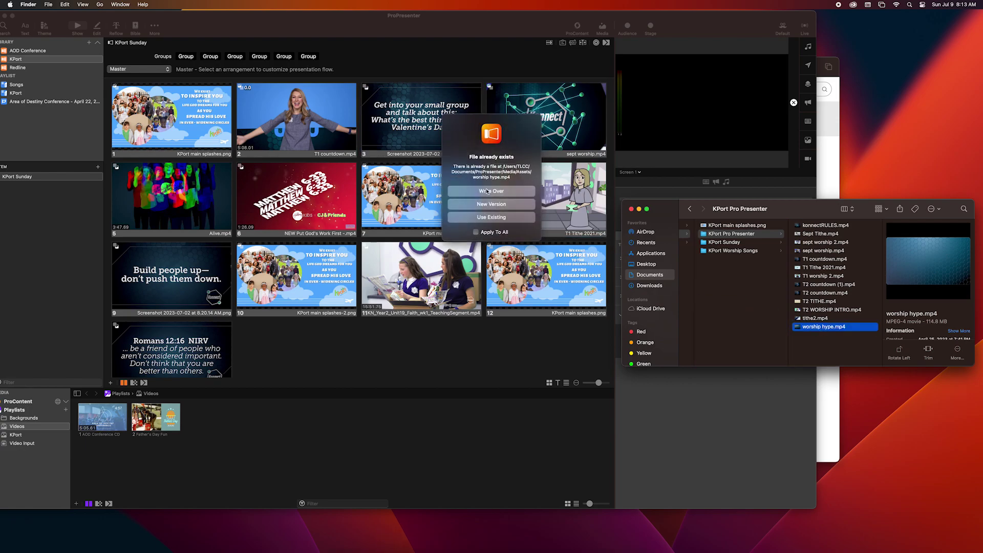
click(487, 191)
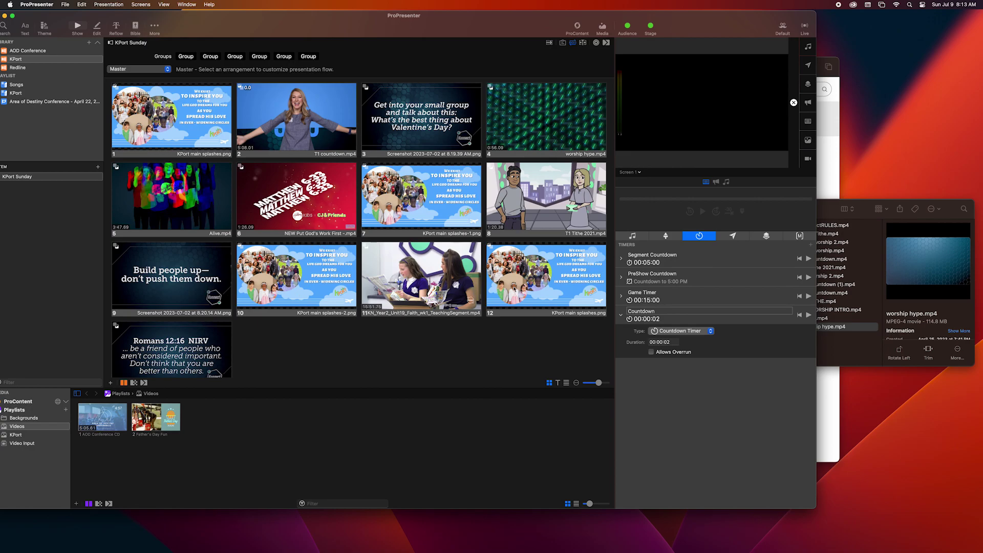
scroll(406, 351, down, 2)
scroll(399, 343, up, 2)
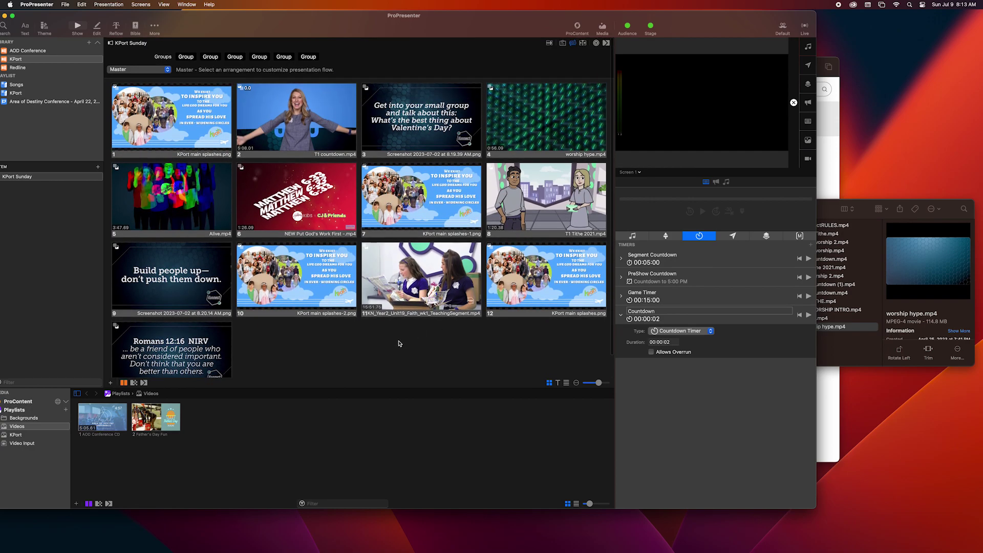
Screenshot the message video's small group question and main point frames
drag(345, 44, 706, 243)
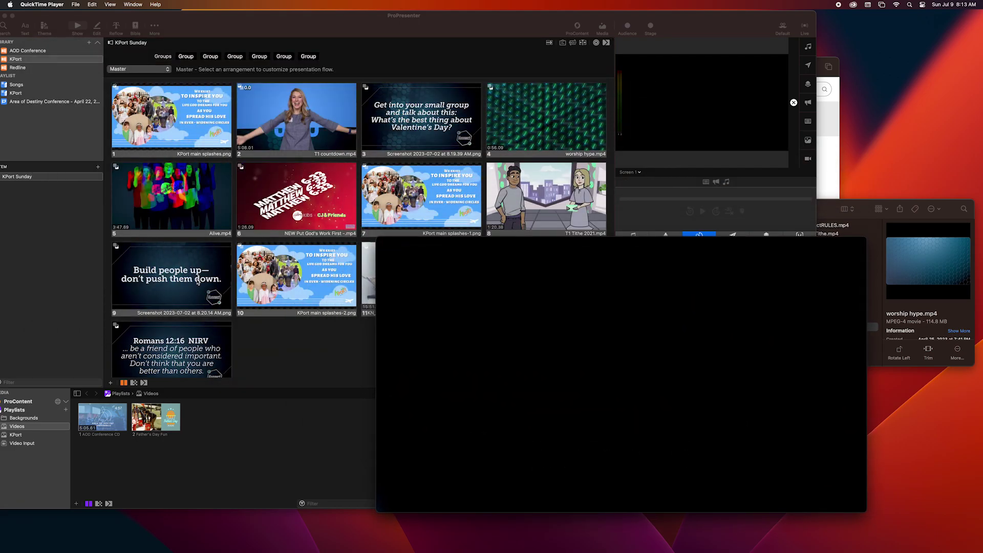
drag(621, 450, 572, 429)
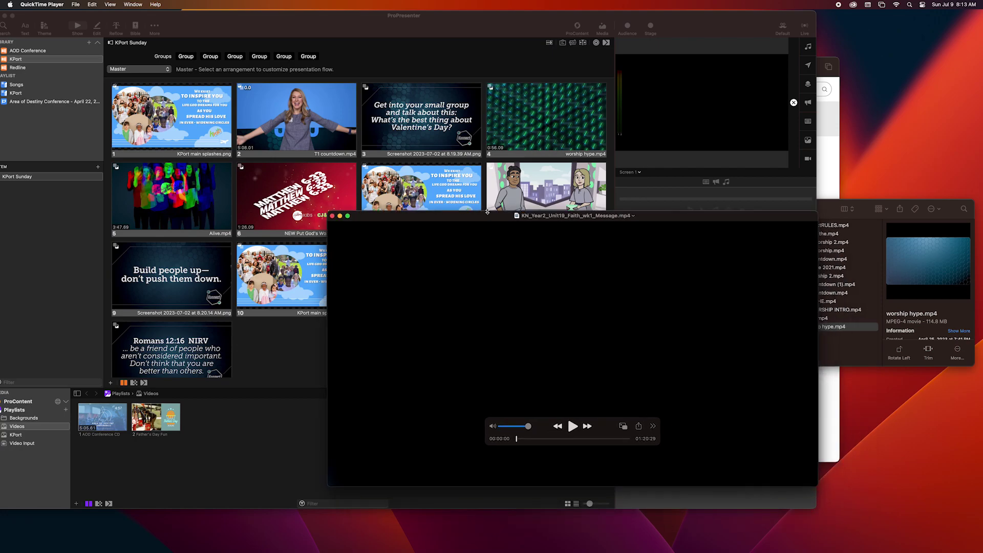
click(572, 425)
drag(513, 441, 527, 442)
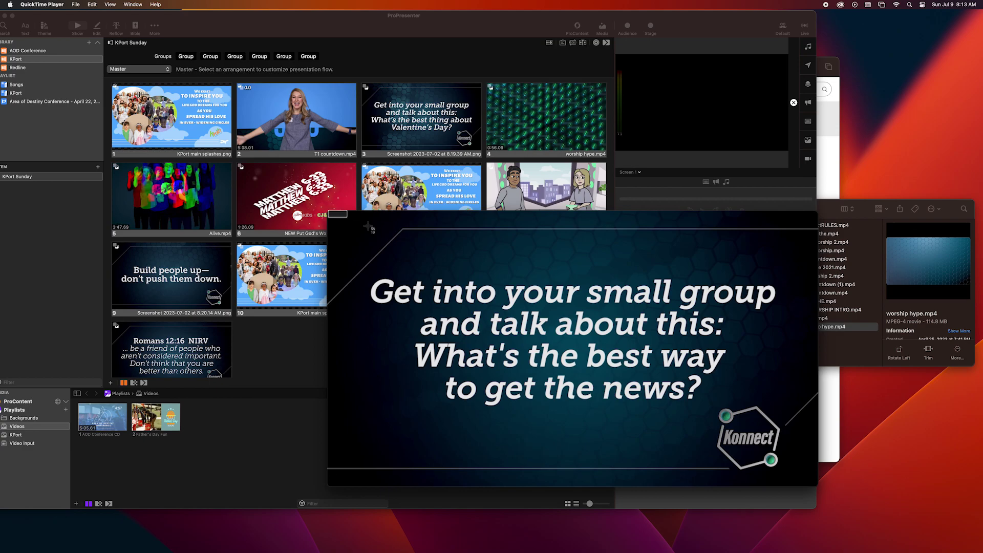
drag(367, 225, 816, 483)
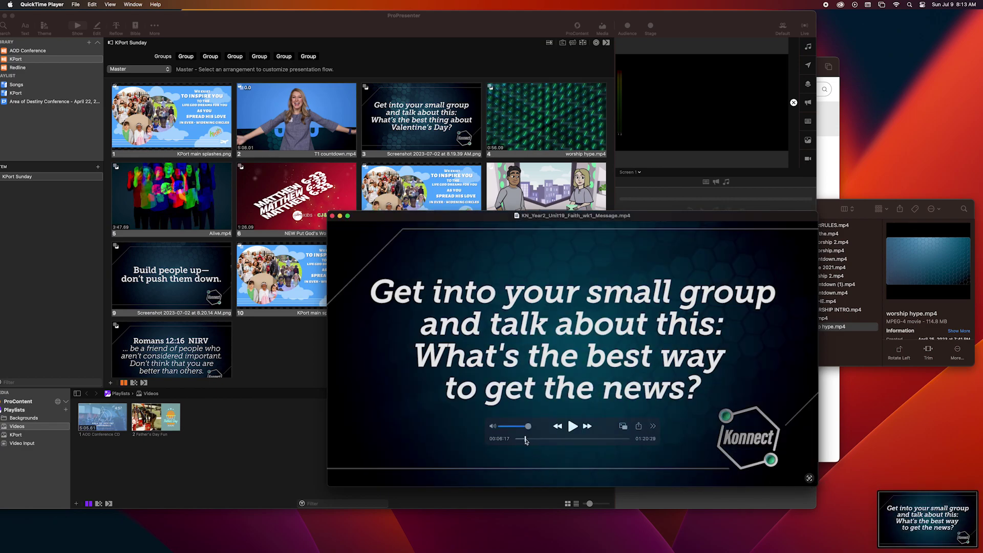
drag(525, 441, 558, 443)
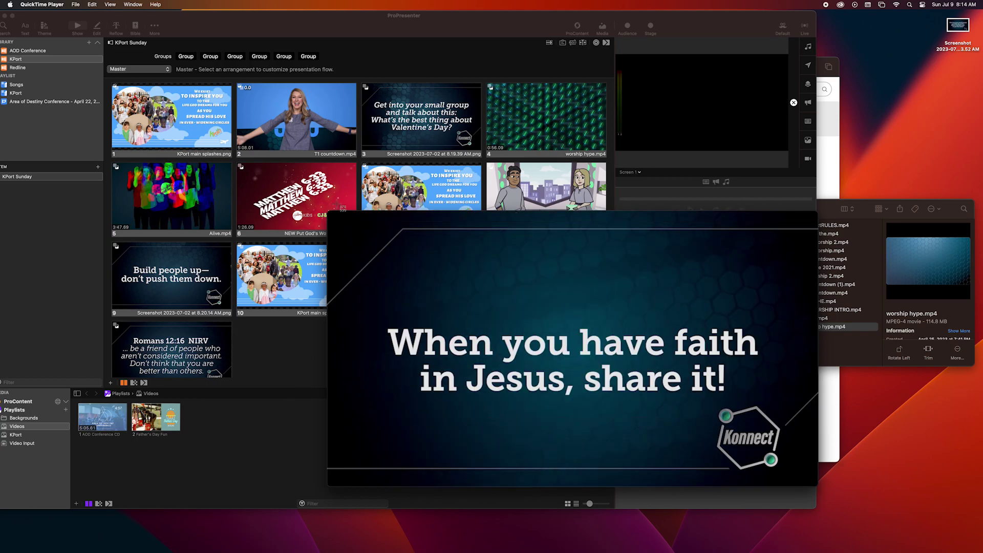
drag(329, 211, 815, 485)
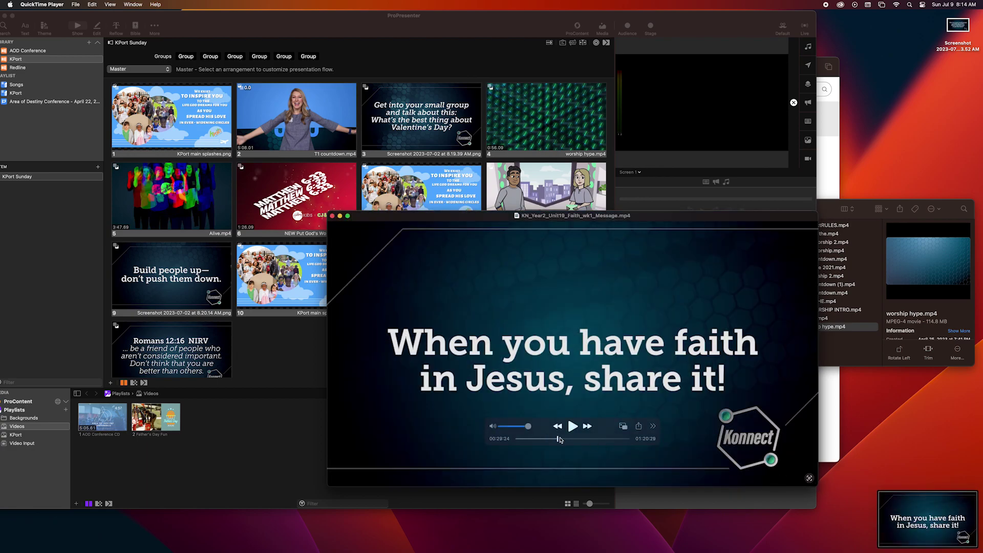
Screenshot the Romans 10:10 NLT verse frame, close the video, and put the question screenshot on slide 3
drag(557, 440, 582, 443)
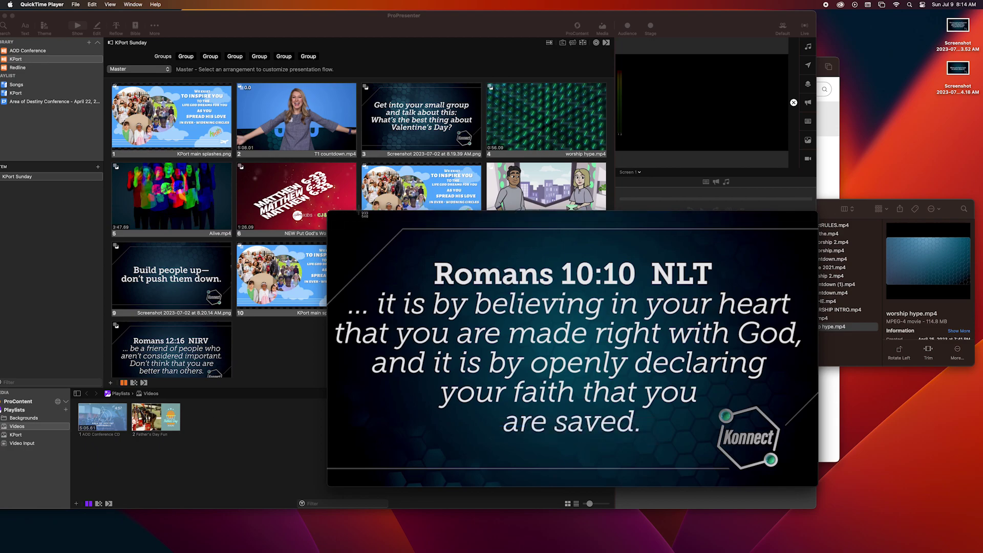
drag(331, 212, 815, 484)
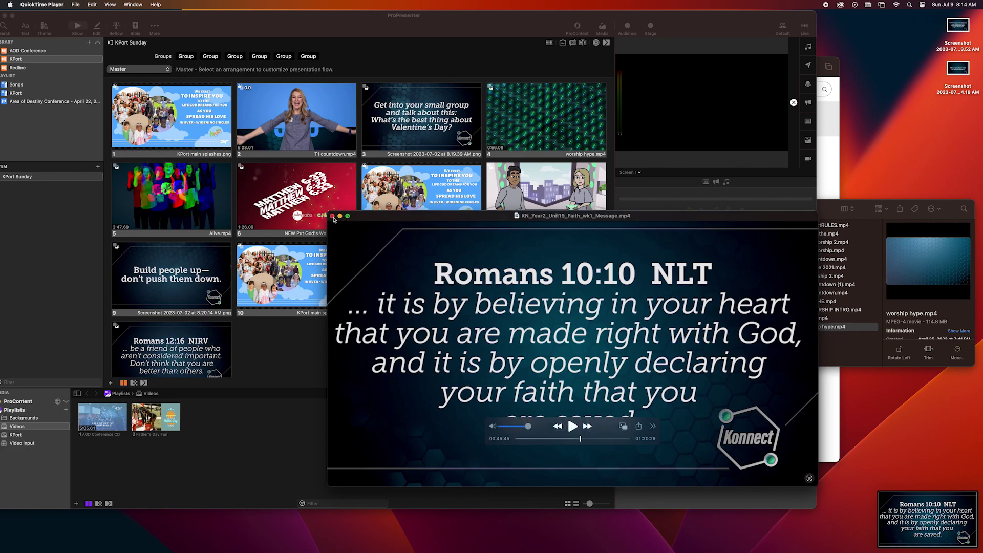
click(332, 216)
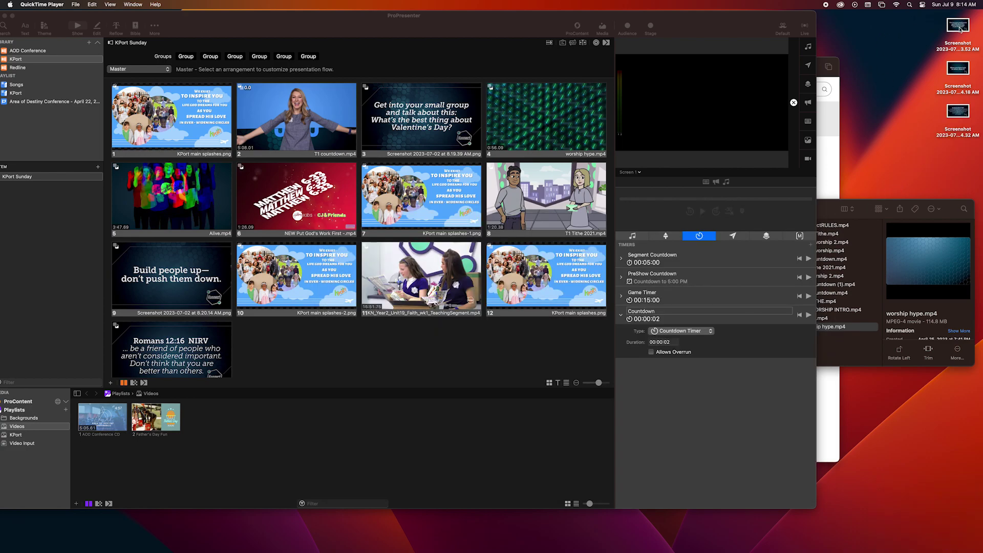
drag(959, 30, 419, 116)
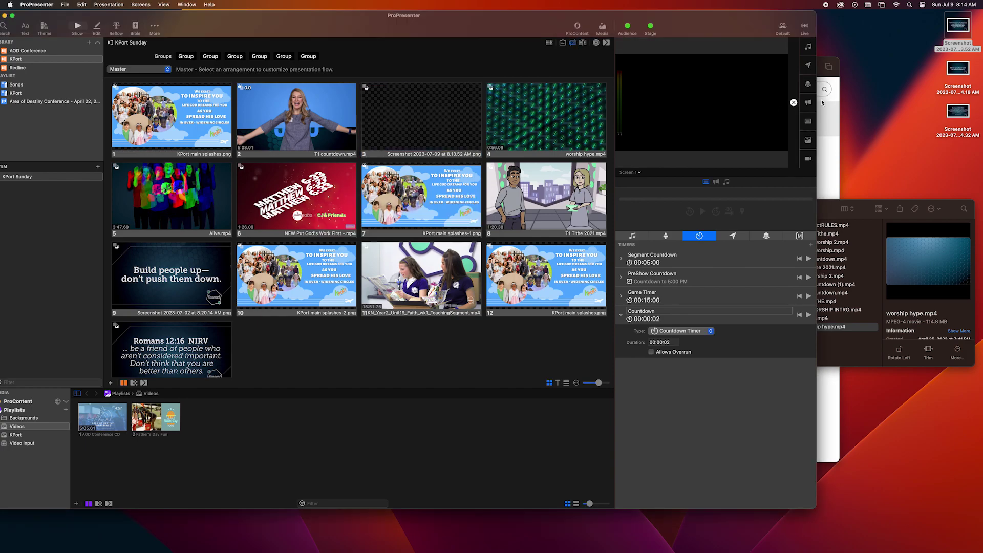
Replace slide 9 with the point screenshot and slide 13 with the Romans 10:10 NLT screenshot
drag(957, 71, 169, 271)
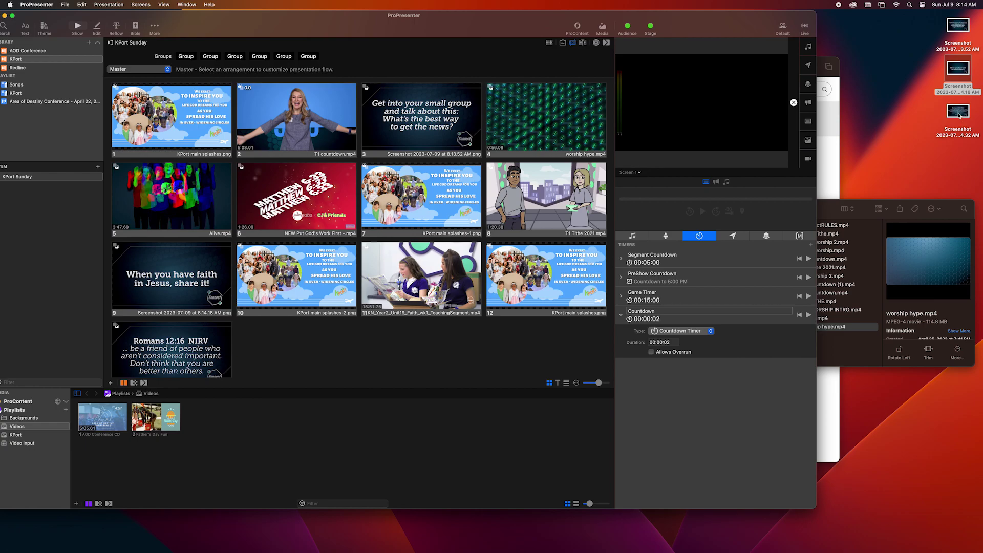
drag(959, 116, 165, 351)
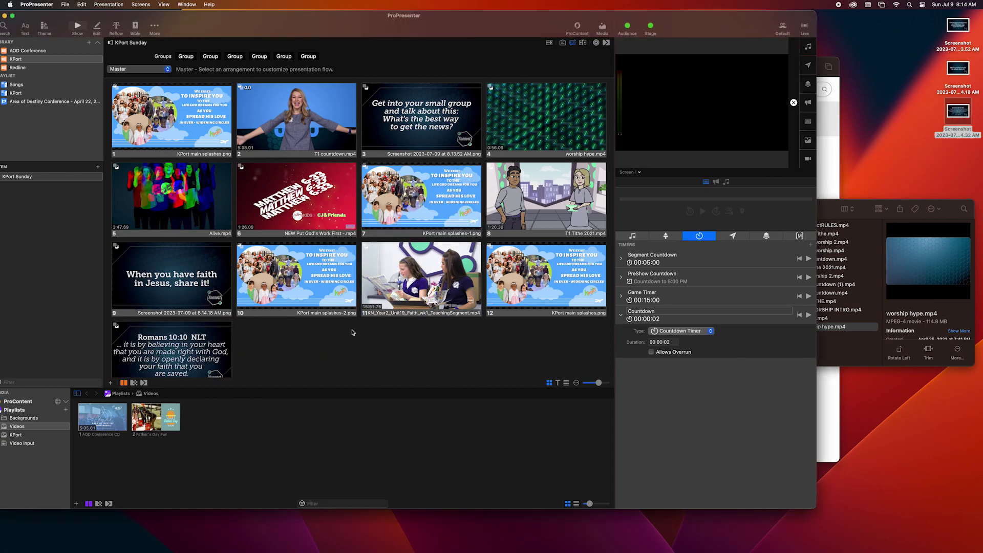
Select all slides in the presentation with Cmd+A
click(225, 354)
click(287, 350)
key(super+a)
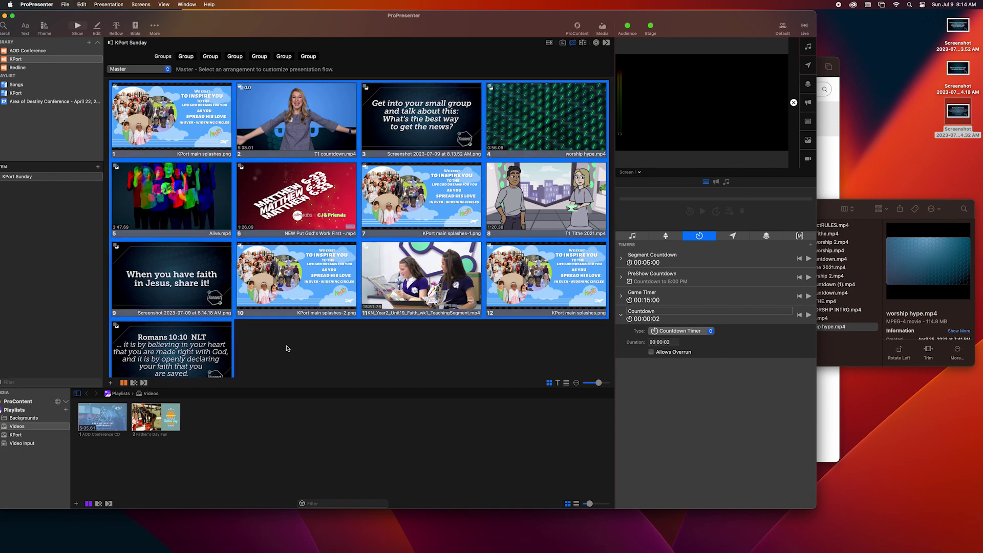
Dismiss the slide options menu without changes and clear the slide selection
right_click(296, 281)
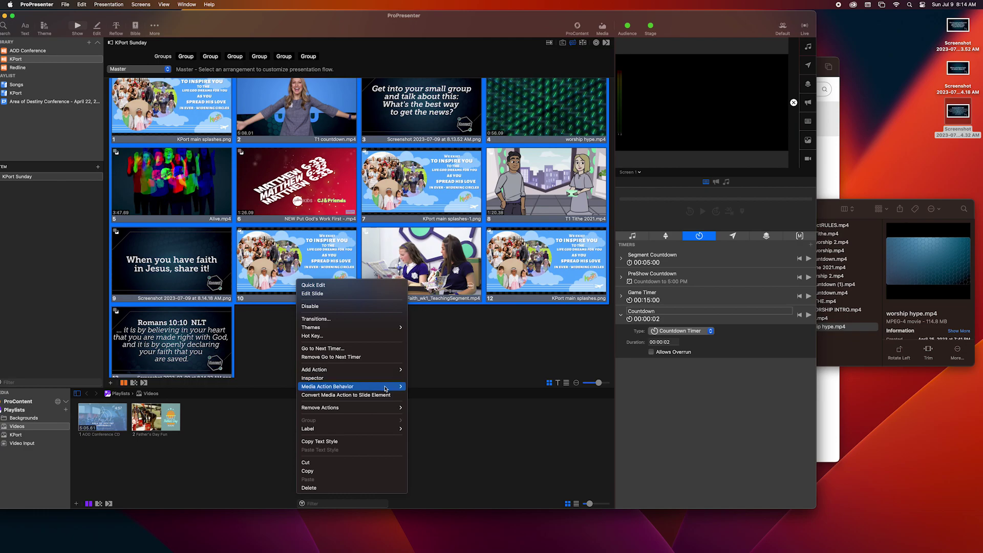
mouse_move(385, 389)
click(482, 408)
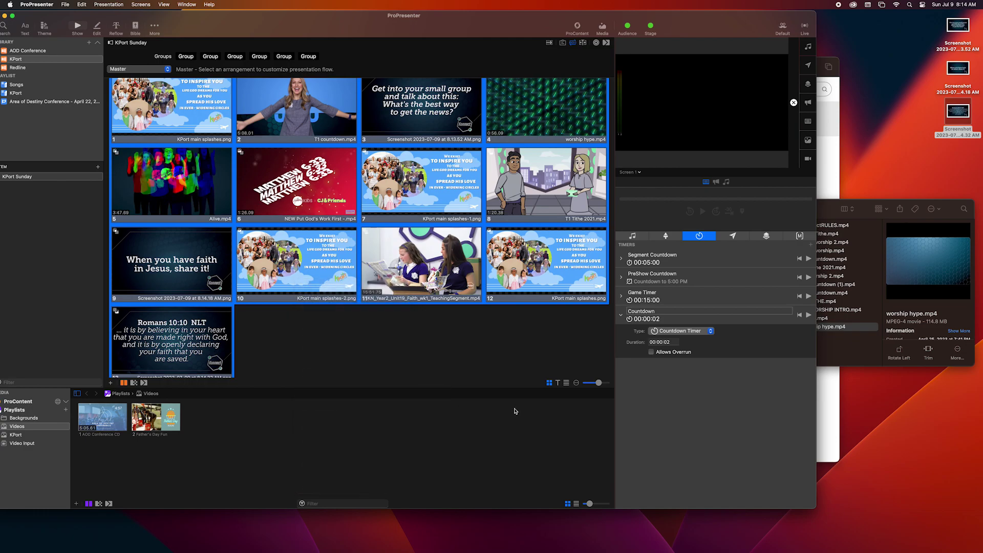
click(460, 377)
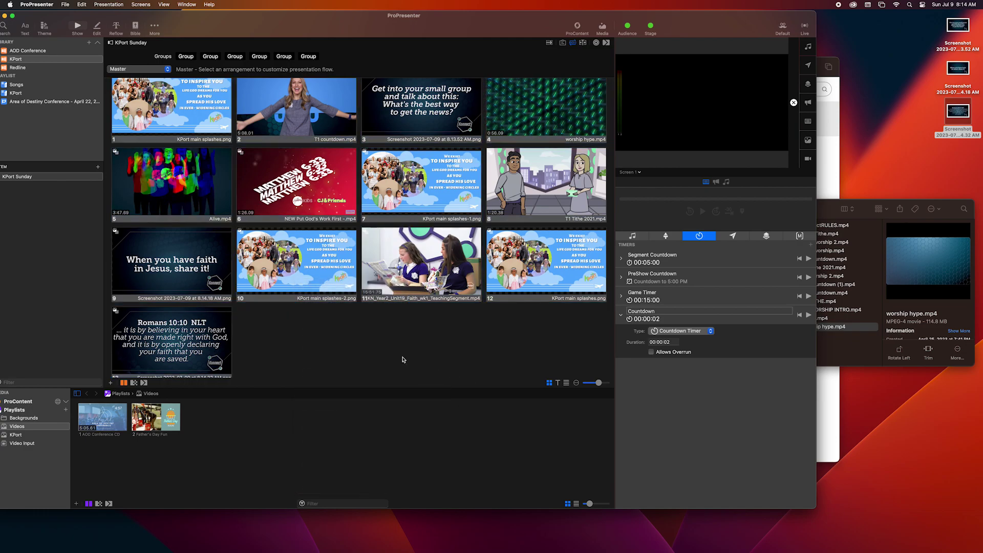
scroll(404, 353, up, 1)
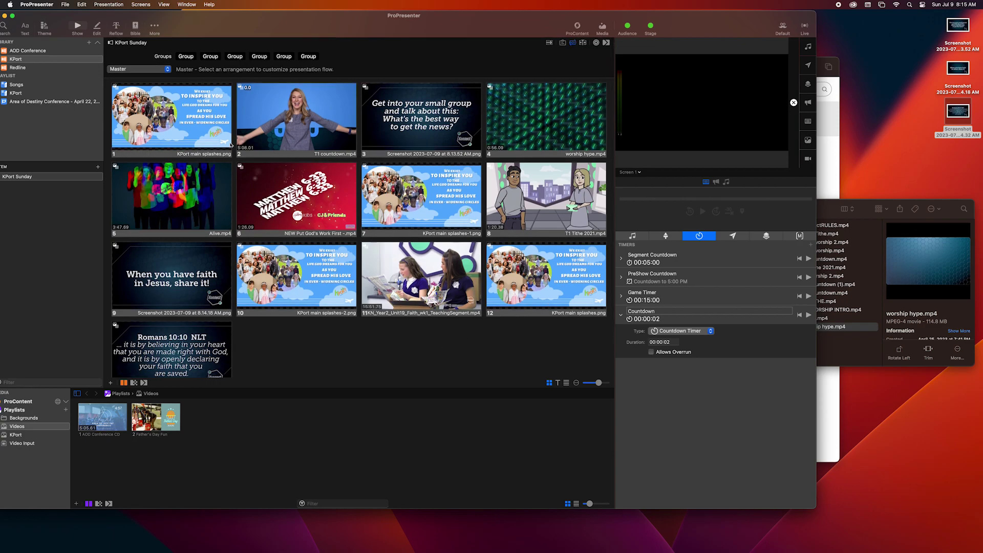
Select the six video slides: T1 countdown, worship hype, Alive, Put God's Work First, Tithe 2021, teaching segment
click(299, 125)
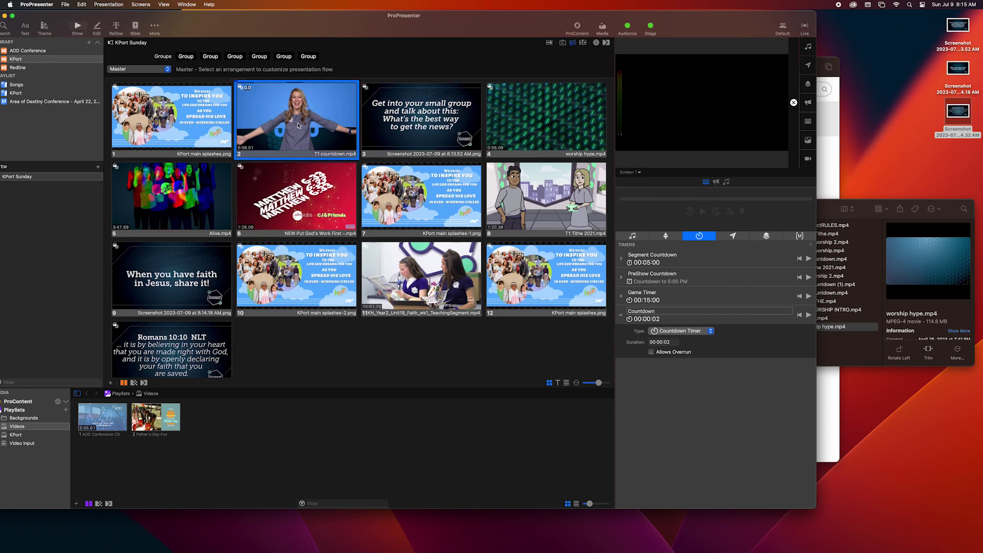
click(555, 136)
super+click(194, 185)
super+click(313, 197)
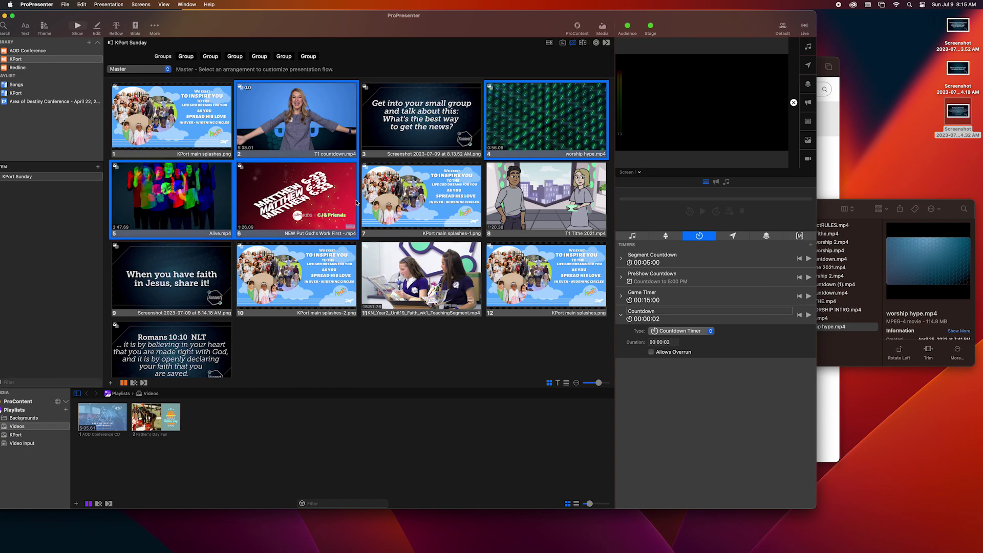
super+click(517, 200)
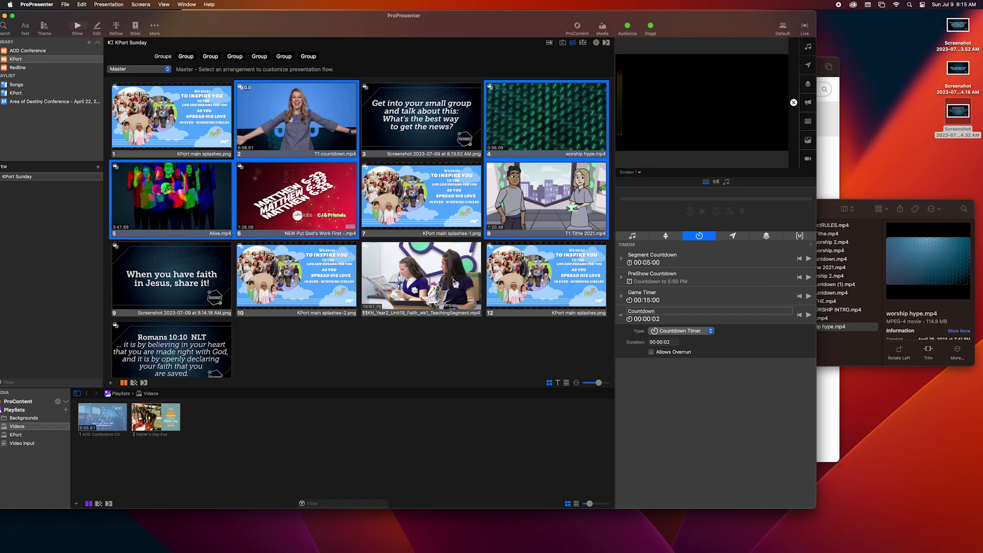
super+click(460, 281)
Give the selected slides a 0-second Go to Next timer, then play the teaching segment slide
right_click(404, 281)
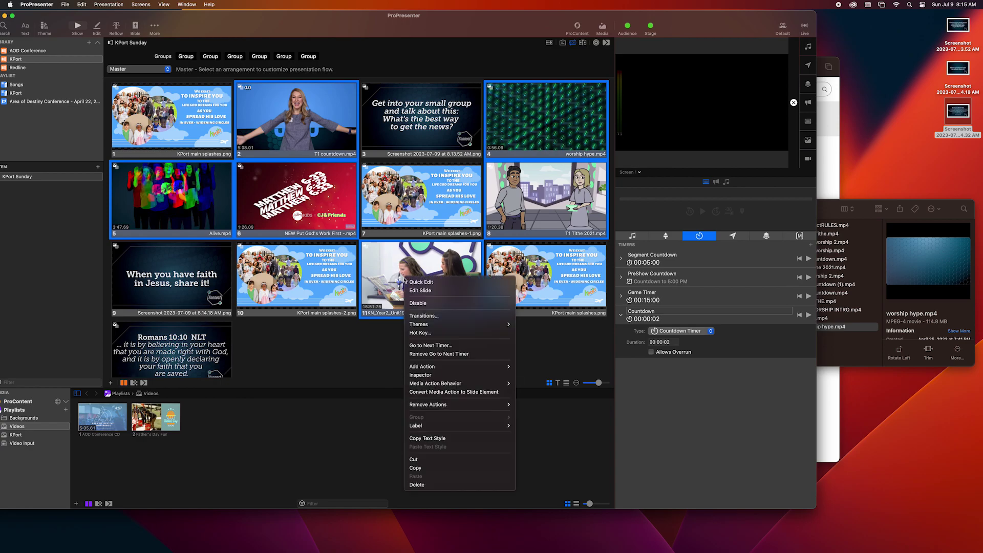
click(468, 347)
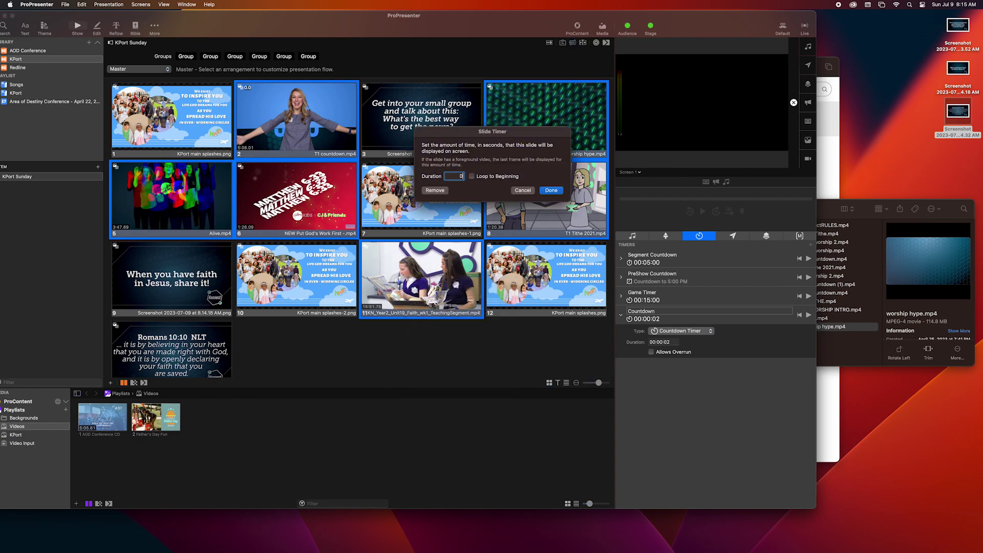
key(Return)
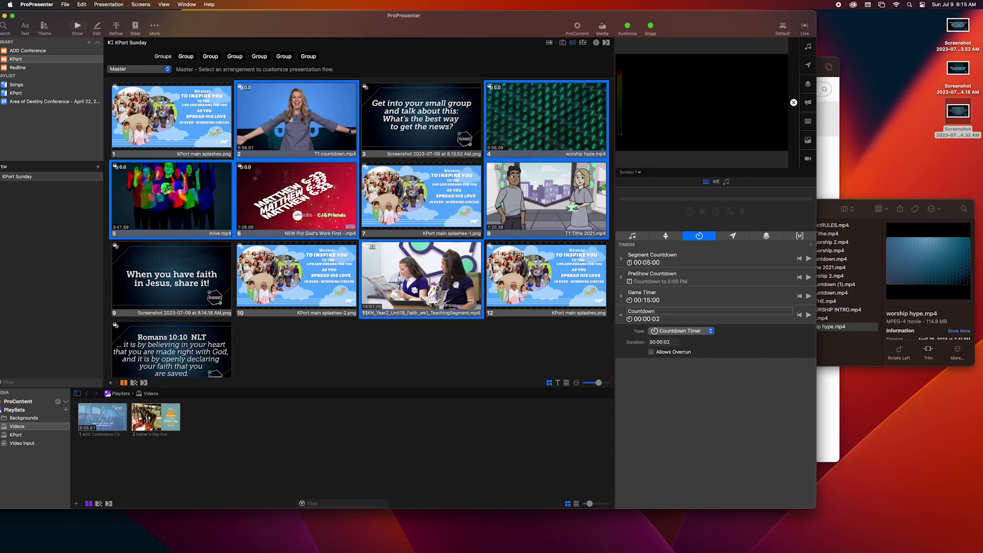
click(503, 365)
click(444, 278)
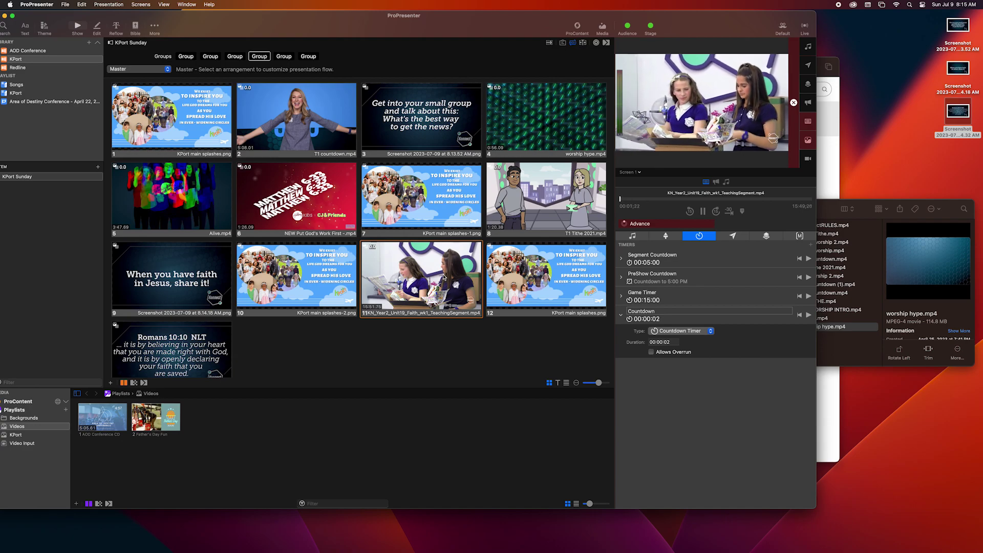
Play slides 8, 6, 5 and 4 in turn, then put the KPort main splash on output
click(534, 207)
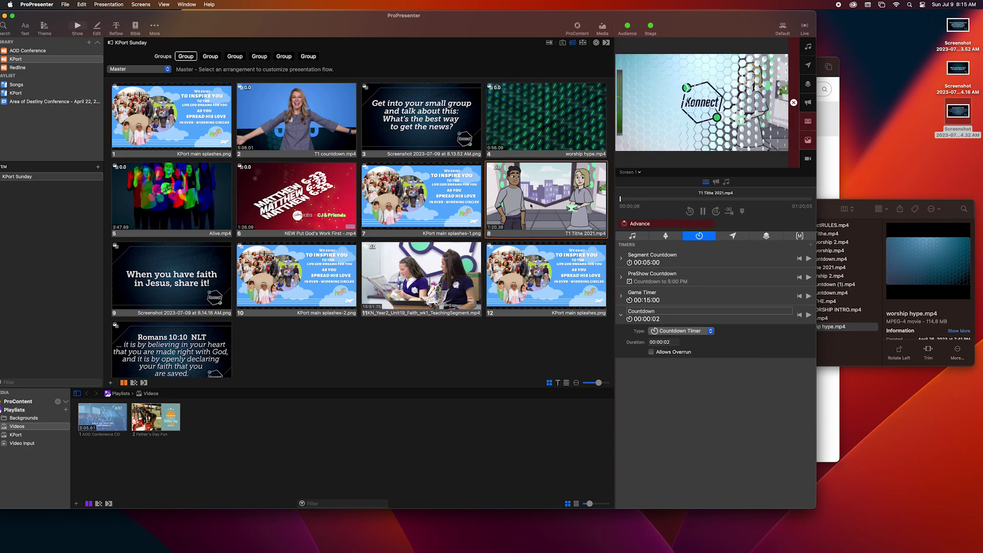
click(319, 208)
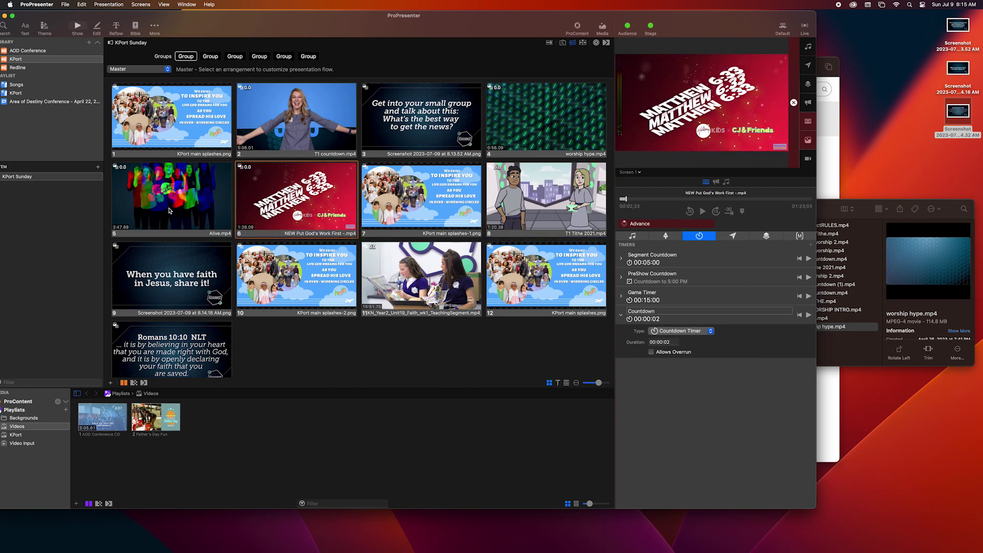
click(169, 210)
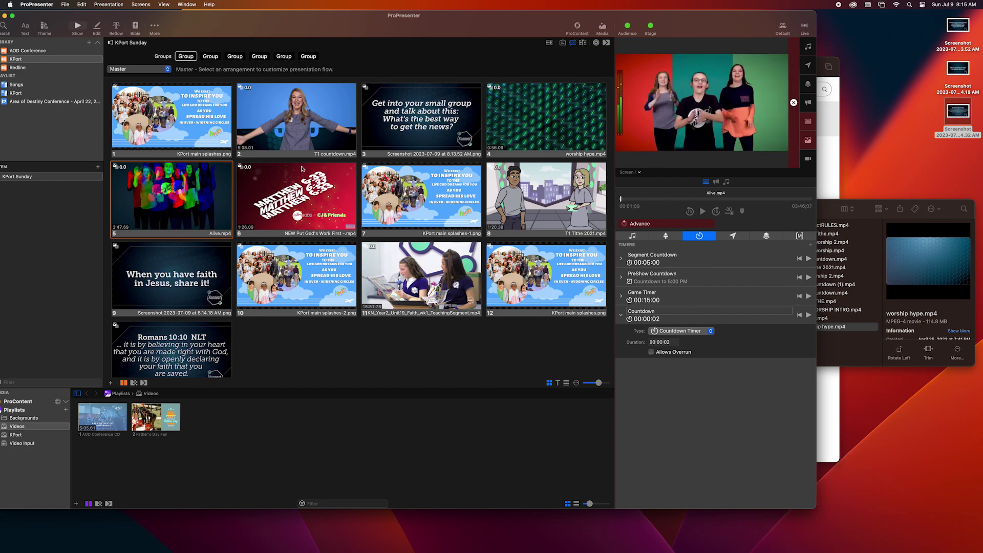
click(493, 128)
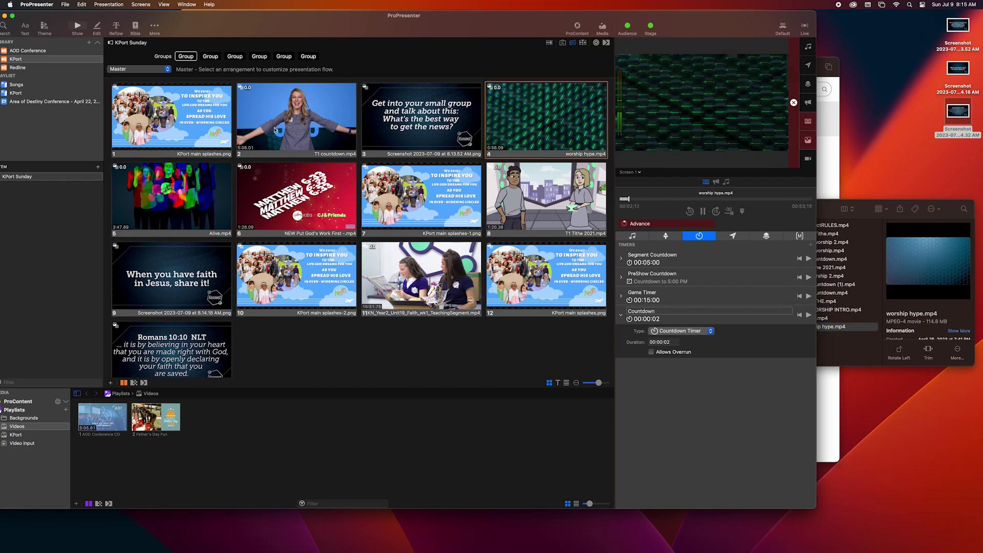
click(145, 136)
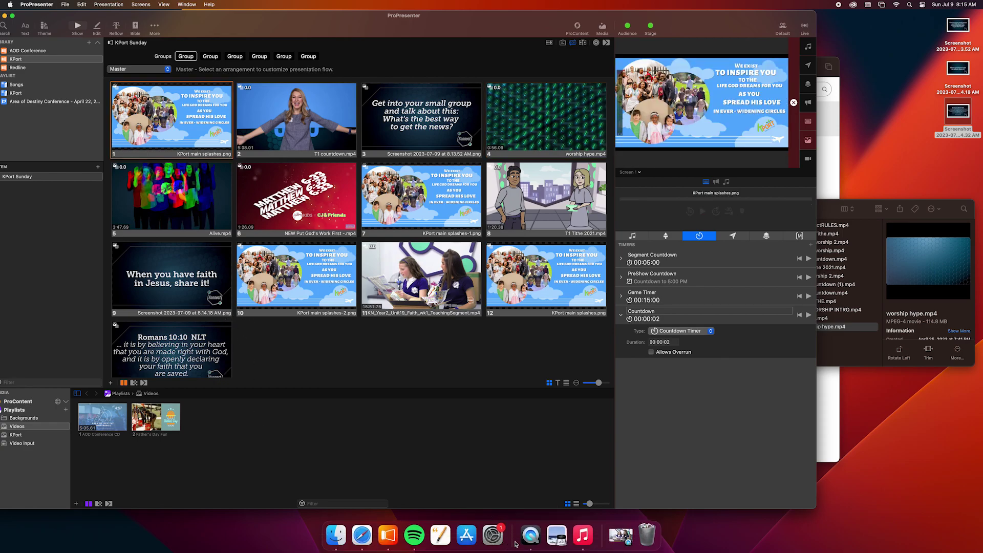
click(518, 543)
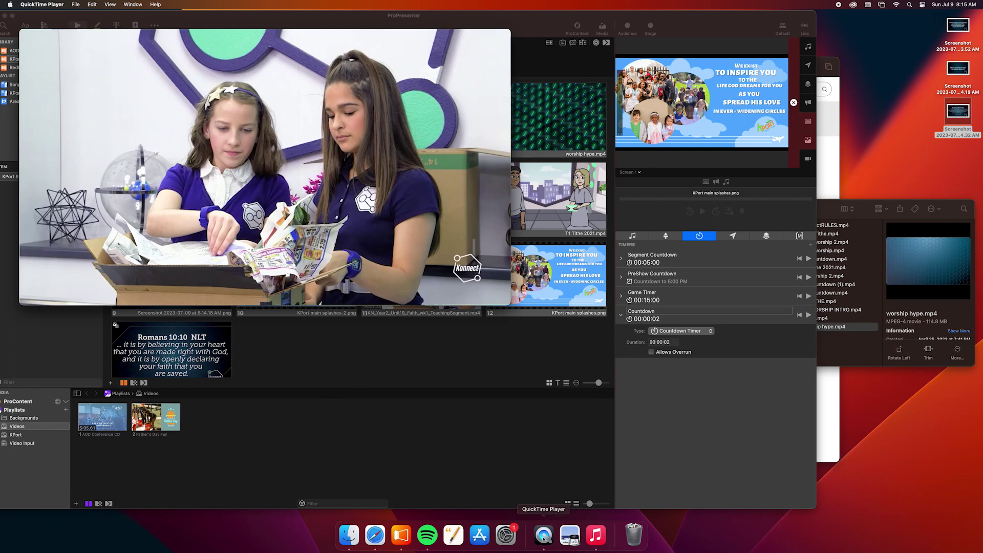
Open QuickTime Player's Dock menu and close it without choosing anything
right_click(544, 536)
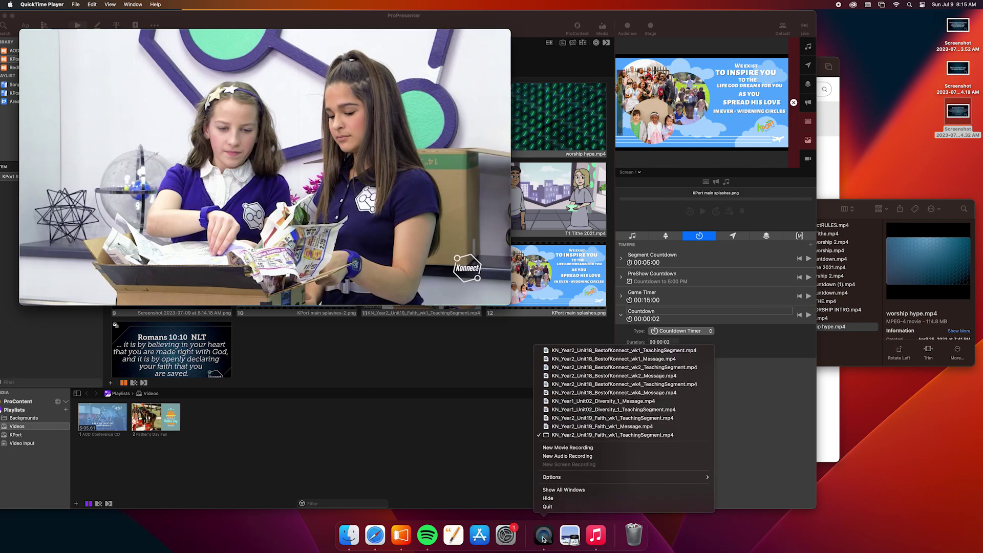
click(543, 536)
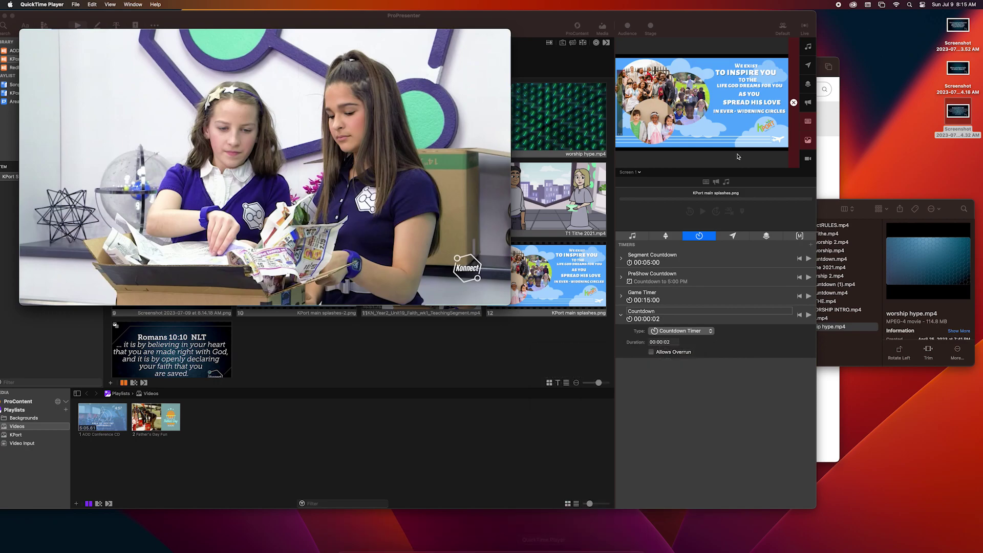